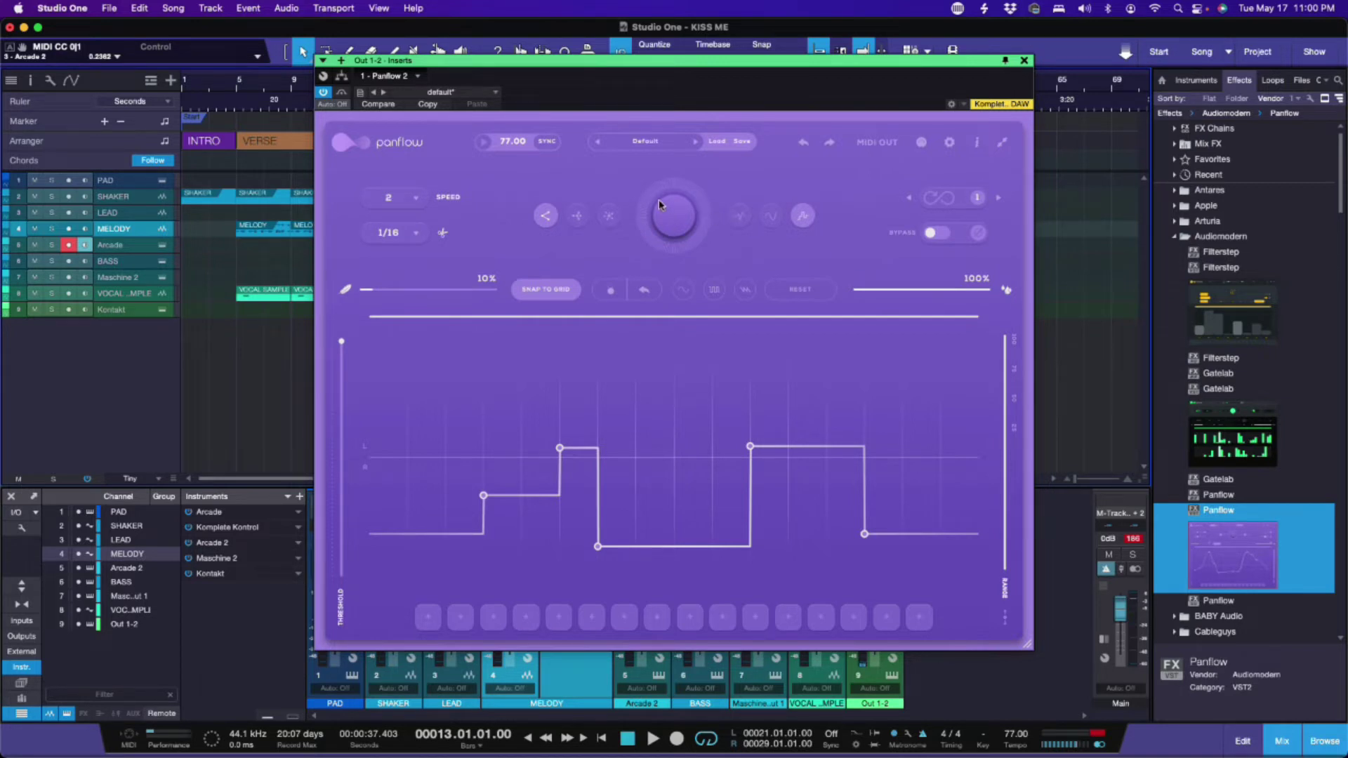
left_click(409, 200)
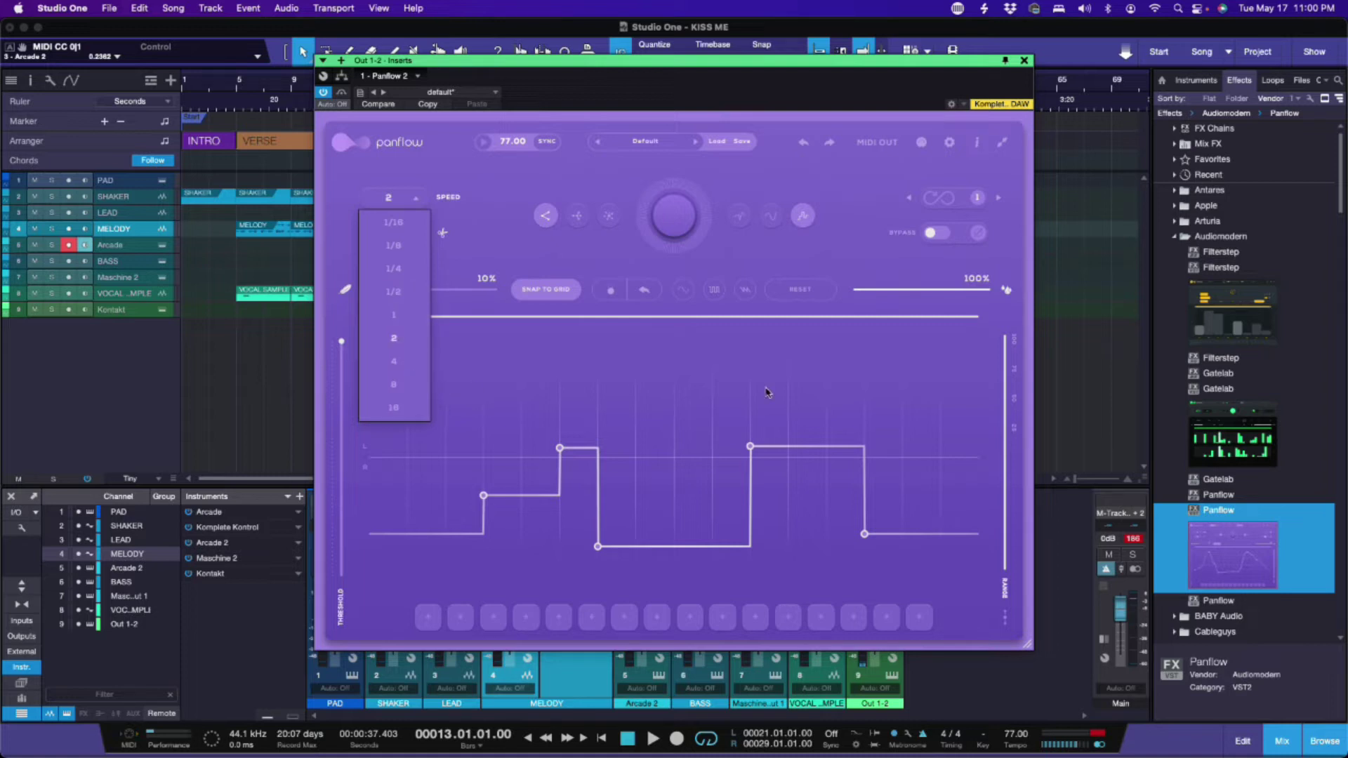
left_click(510, 233)
left_click(414, 236)
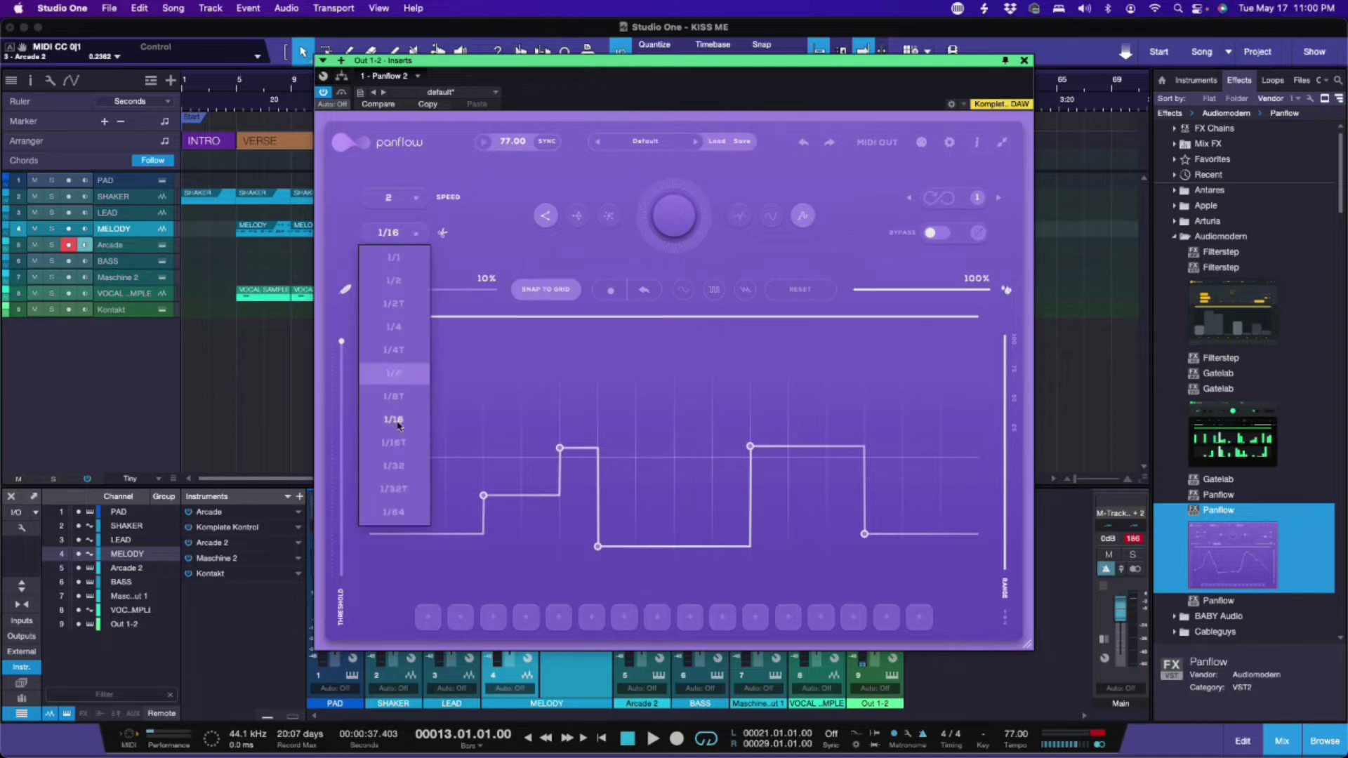
left_click(476, 246)
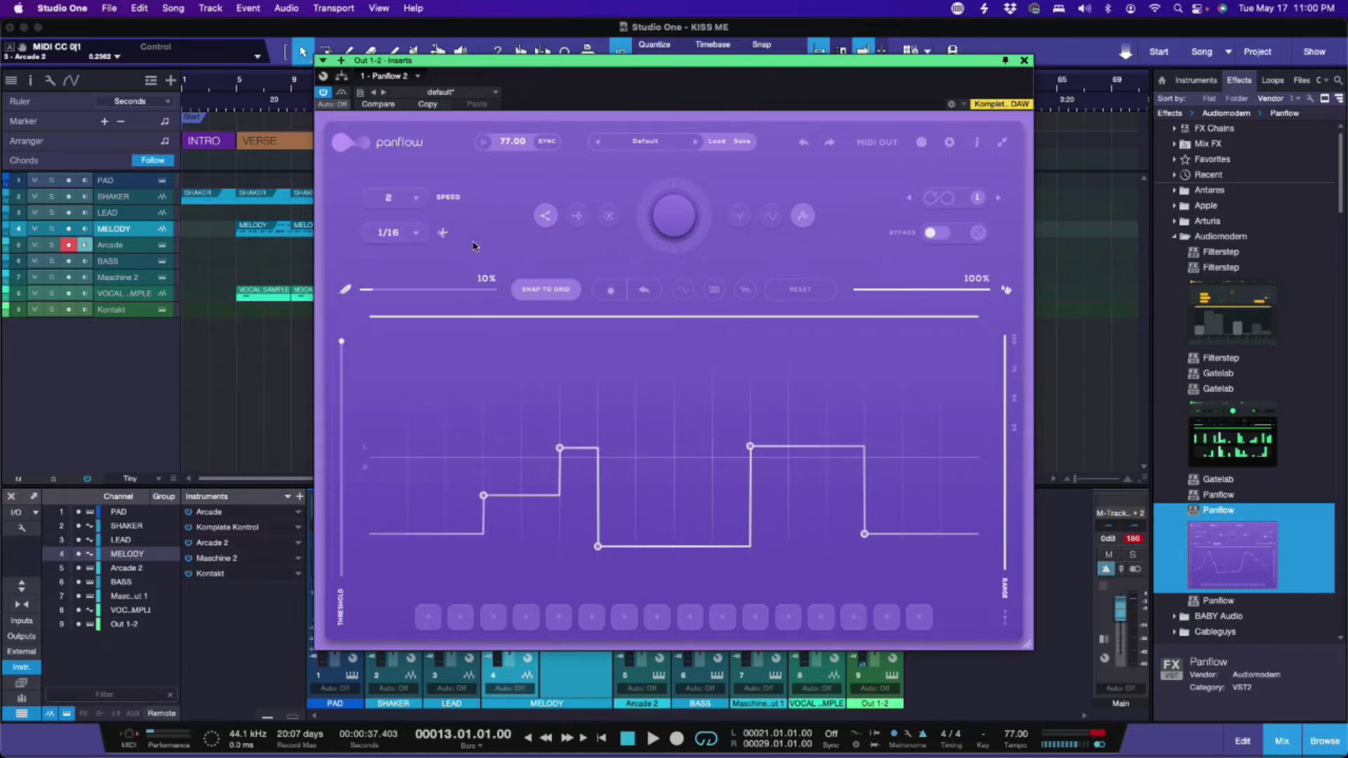
Step: Randomize the pan pattern at the lowest, middle and highest complexity levels, ending on highest
left_click(578, 220)
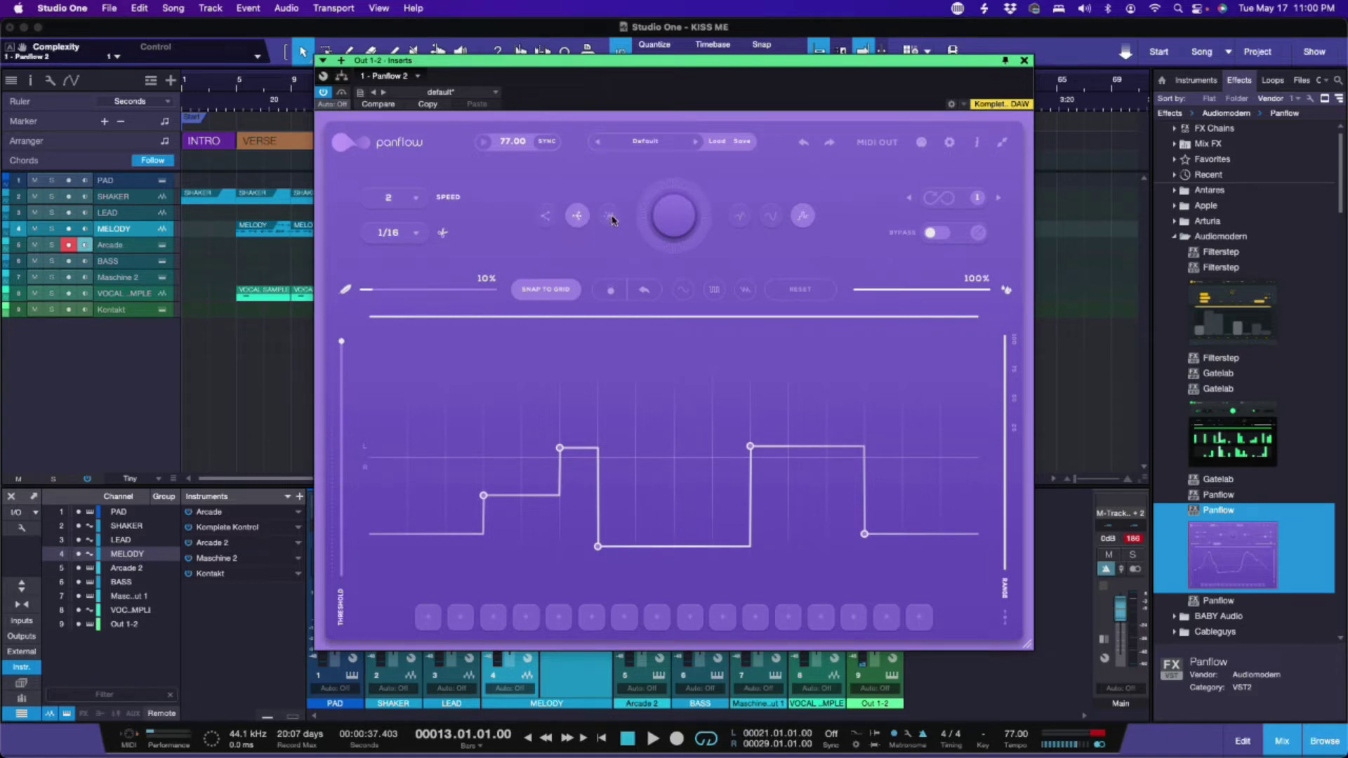
left_click(610, 216)
left_click(548, 217)
left_click(673, 222)
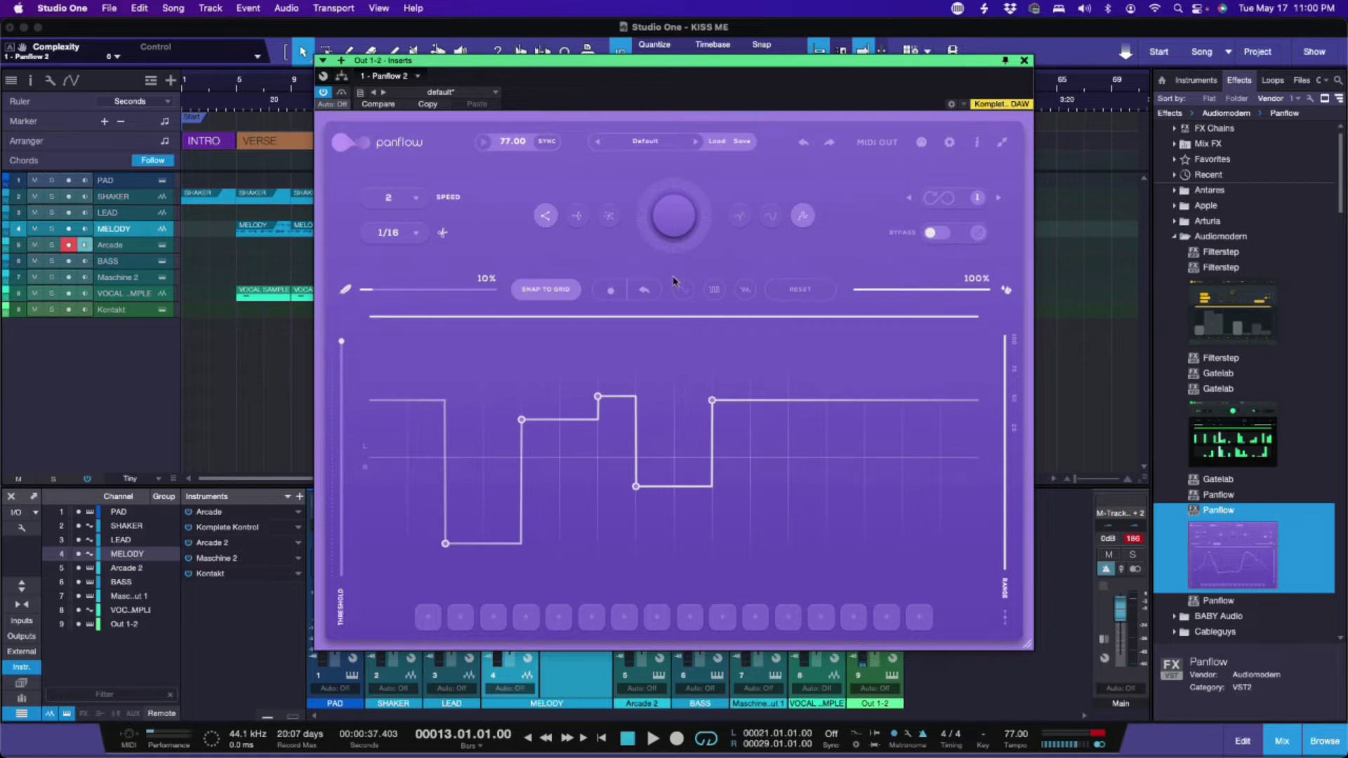
left_click(579, 216)
left_click(673, 217)
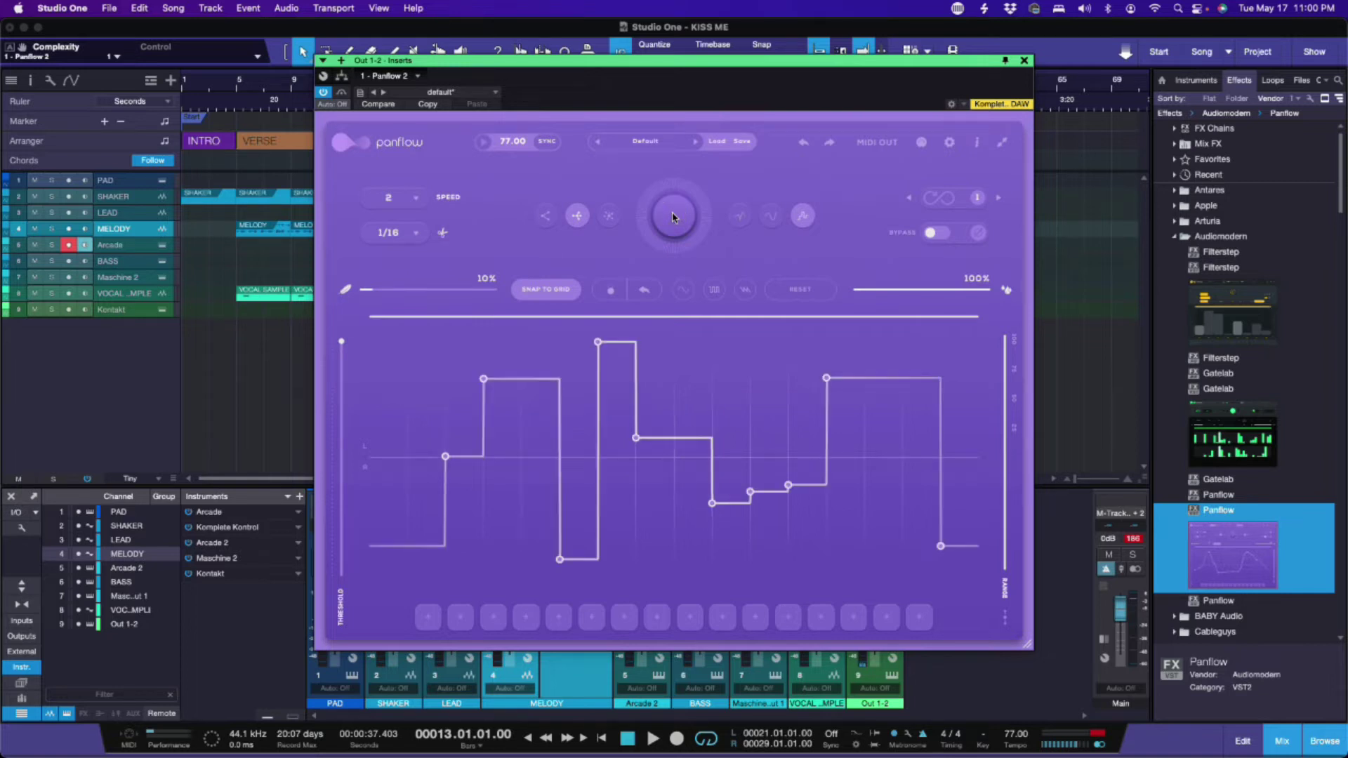
left_click(609, 217)
left_click(672, 219)
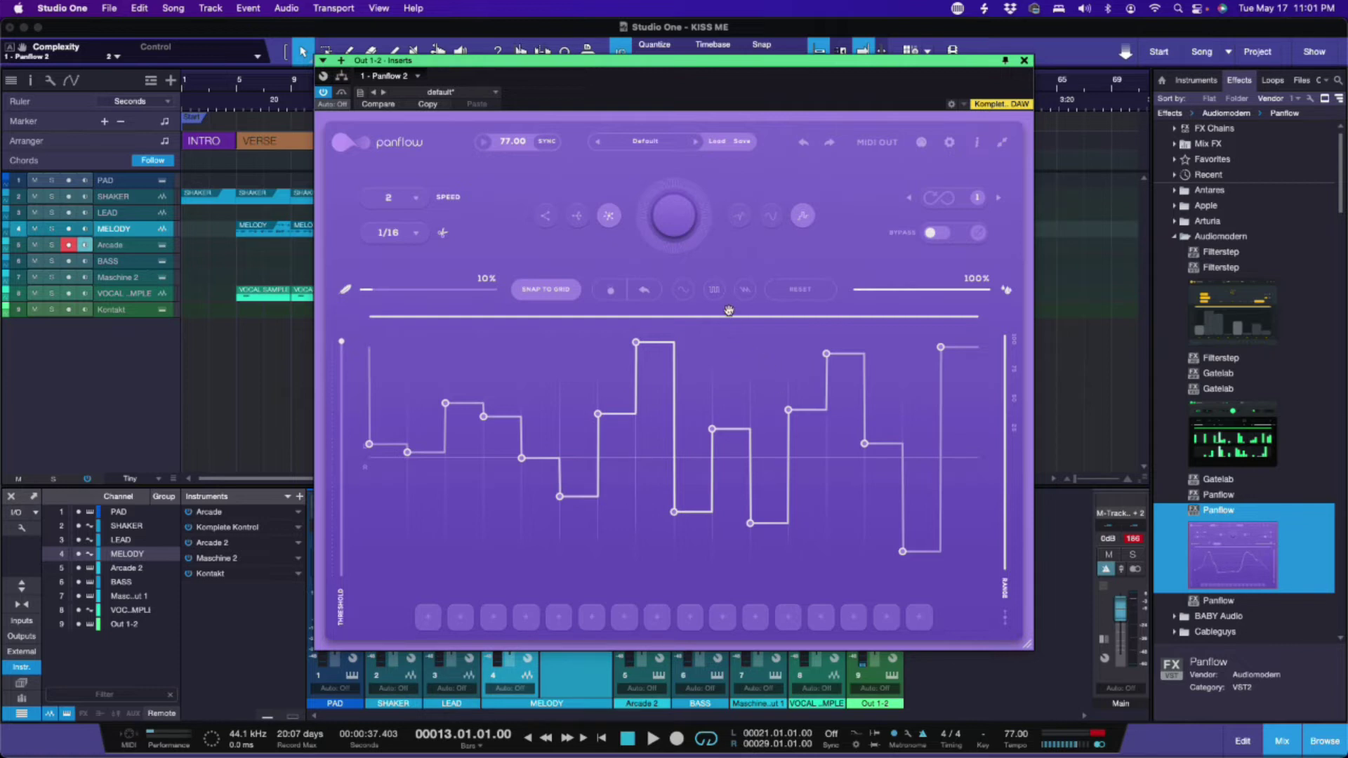
Step: Try the sine, square and sawtooth shapes on the pan pattern
left_click(683, 290)
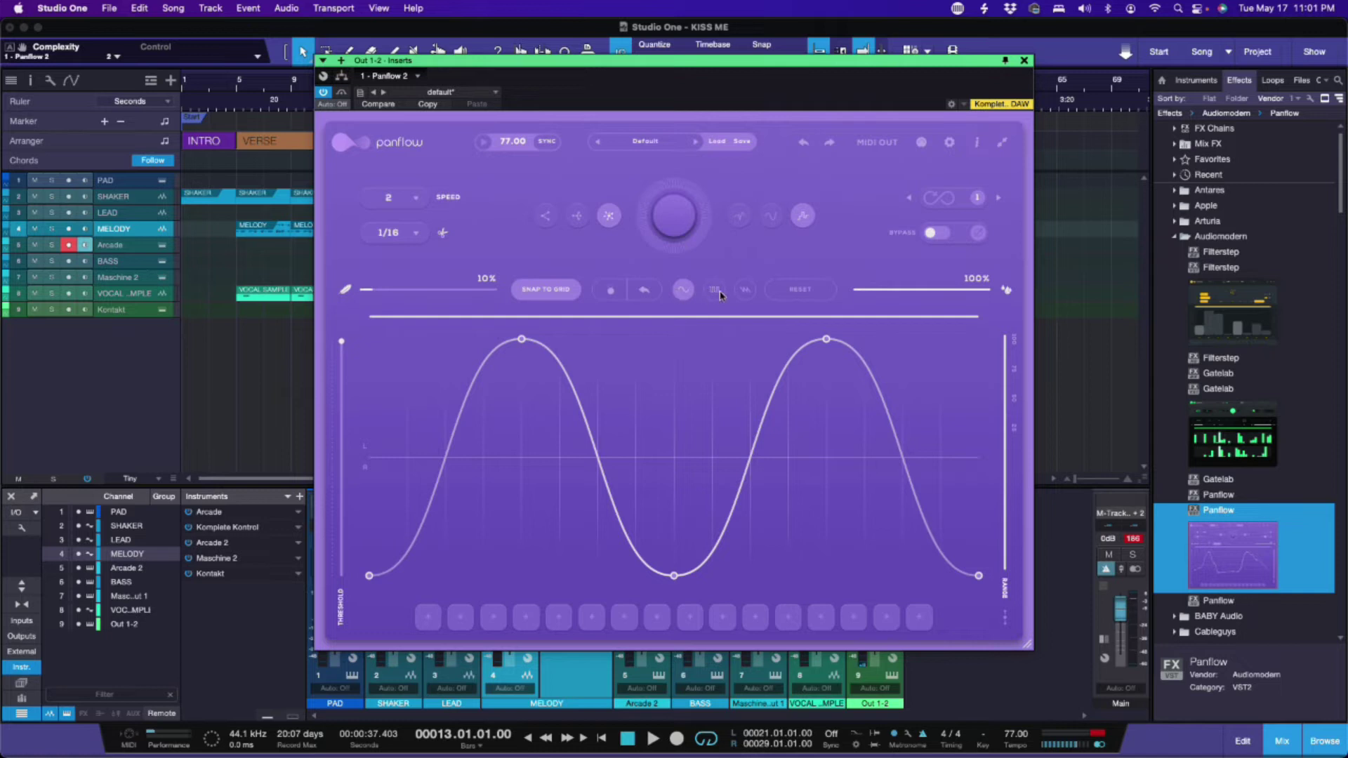
left_click(717, 291)
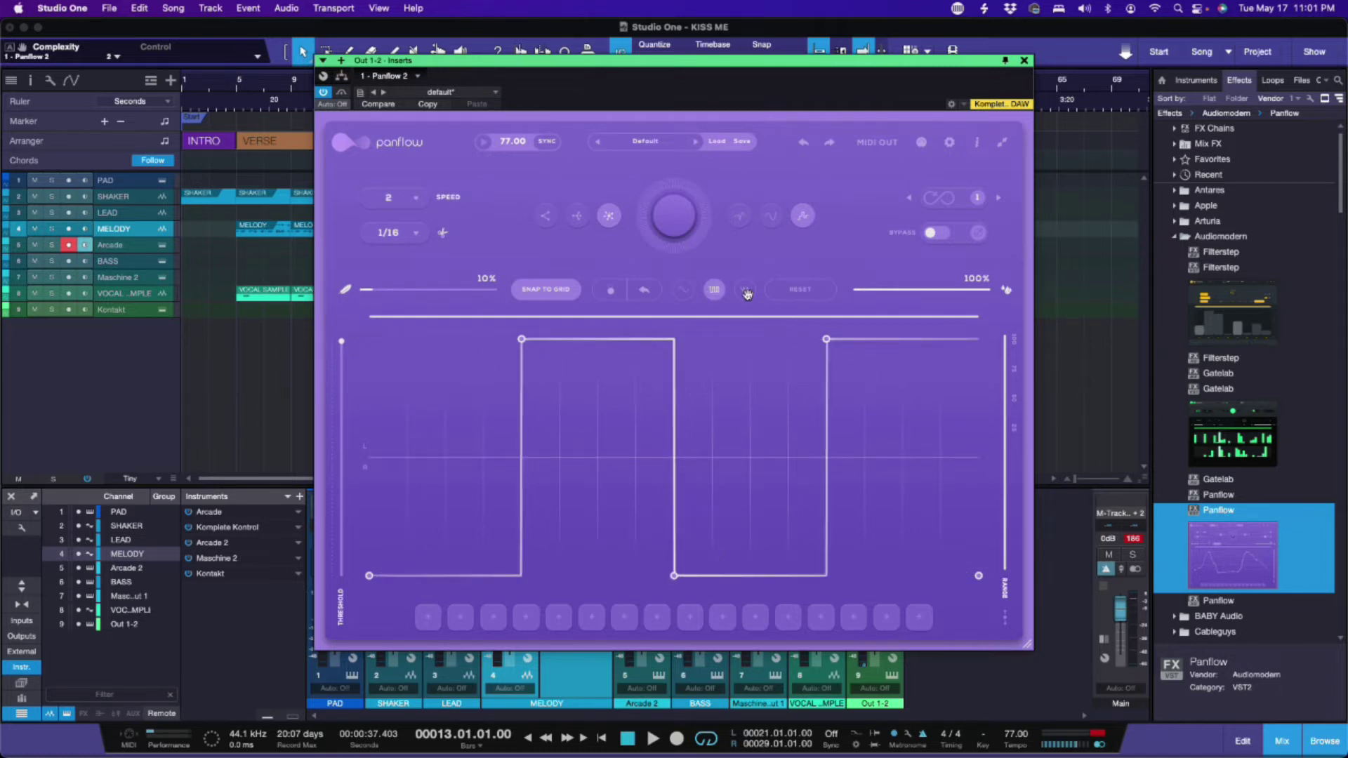
left_click(747, 292)
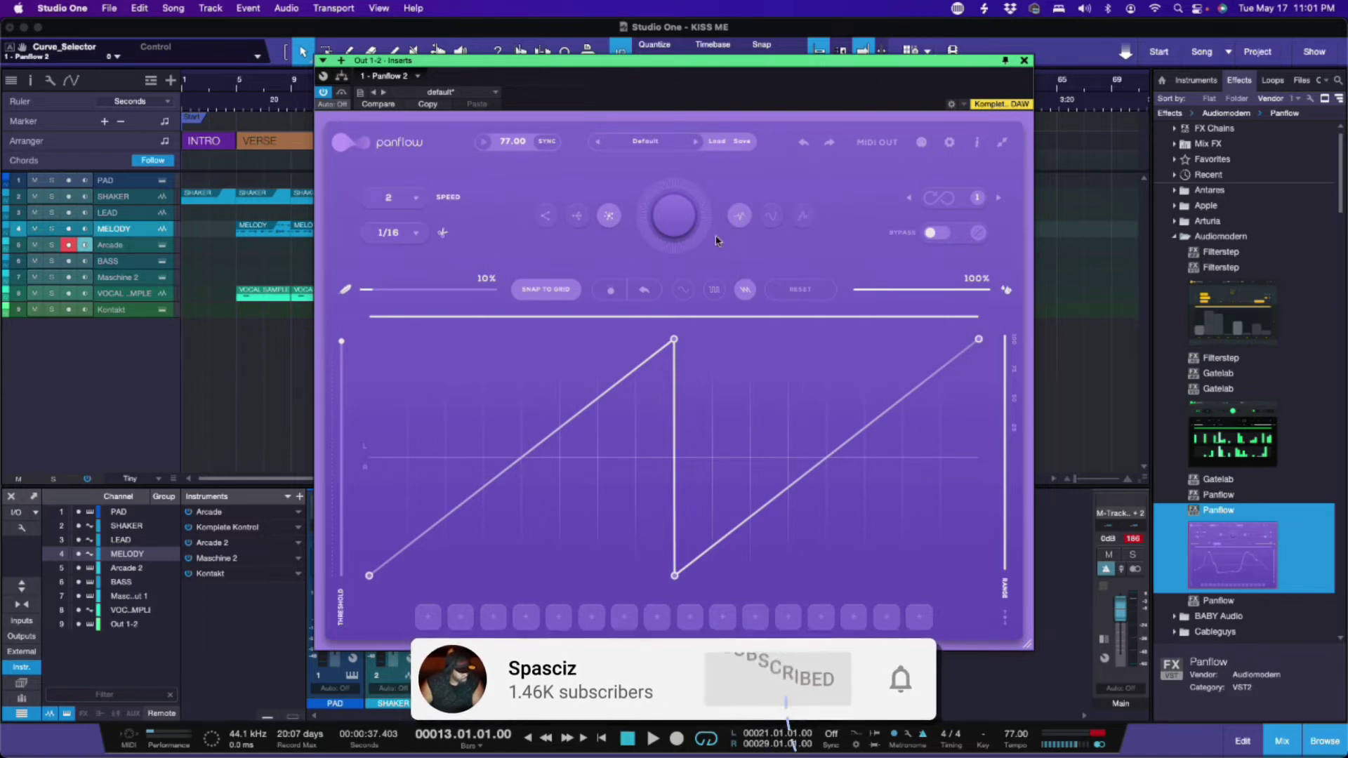
Step: Randomize the pattern with straight, smooth-curve and finally stepped line styles
left_click(669, 226)
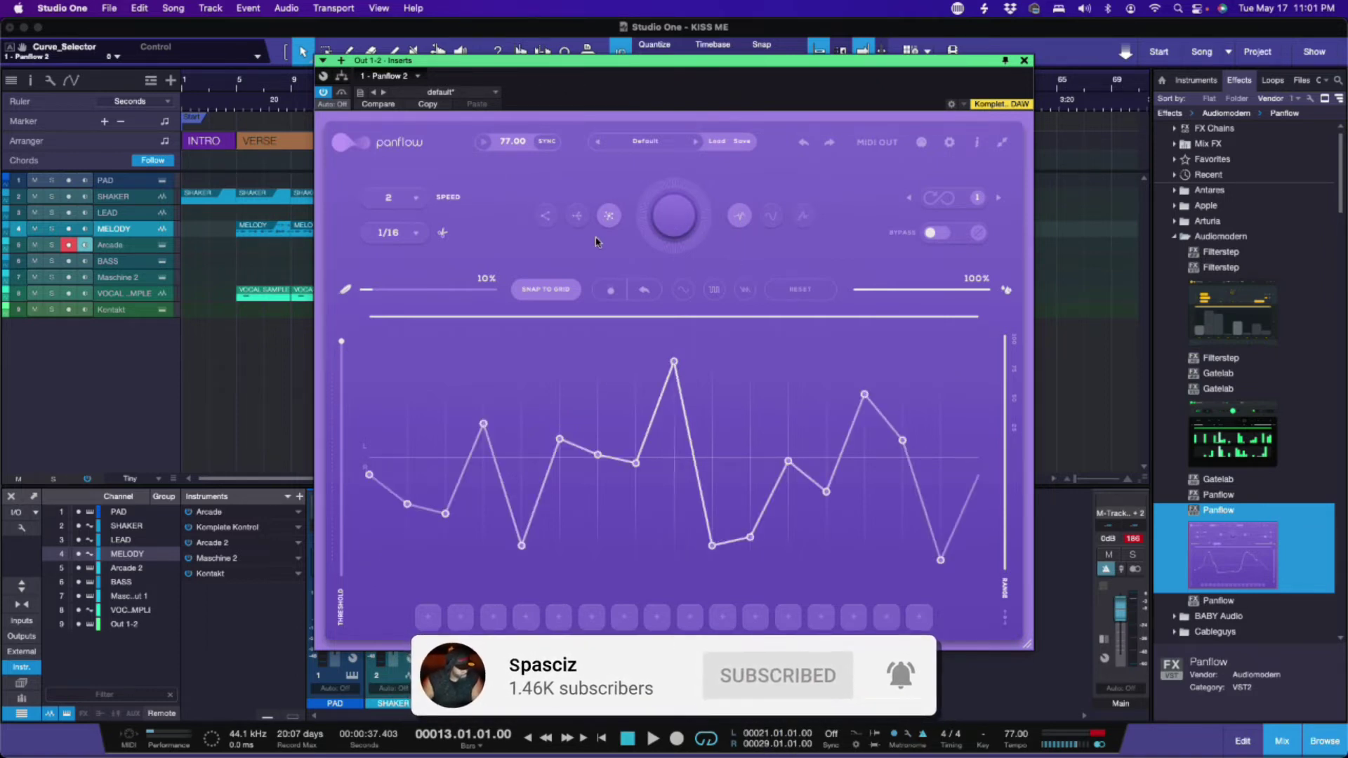
left_click(739, 219)
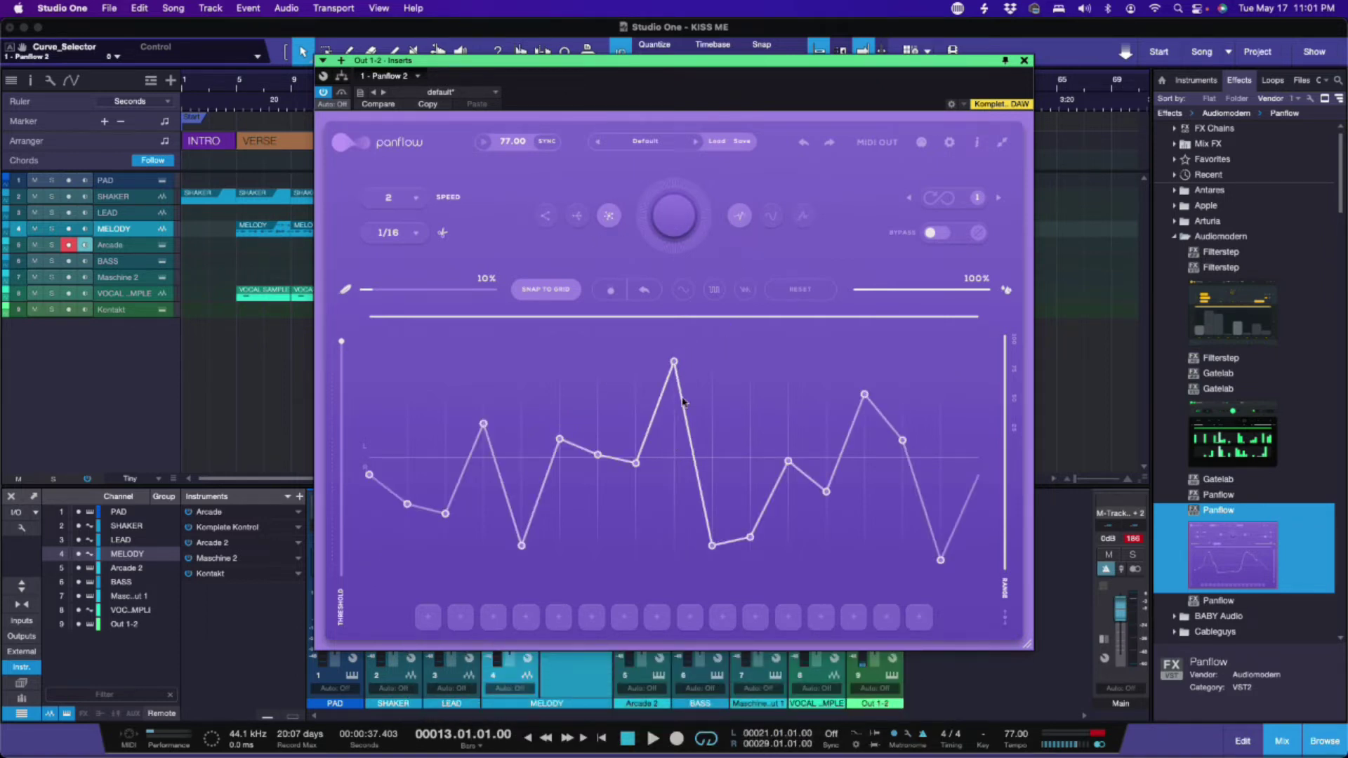
left_click(771, 219)
left_click(694, 224)
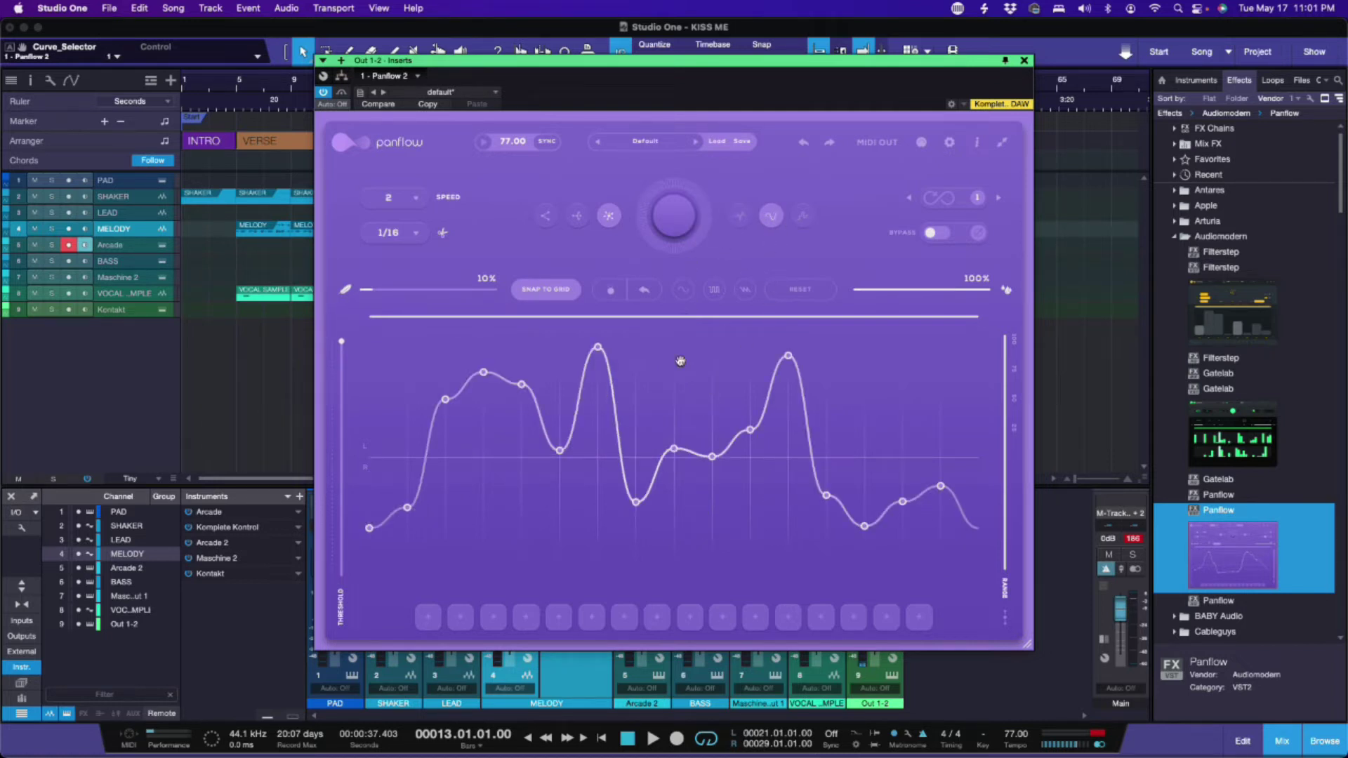
left_click(805, 222)
left_click(690, 221)
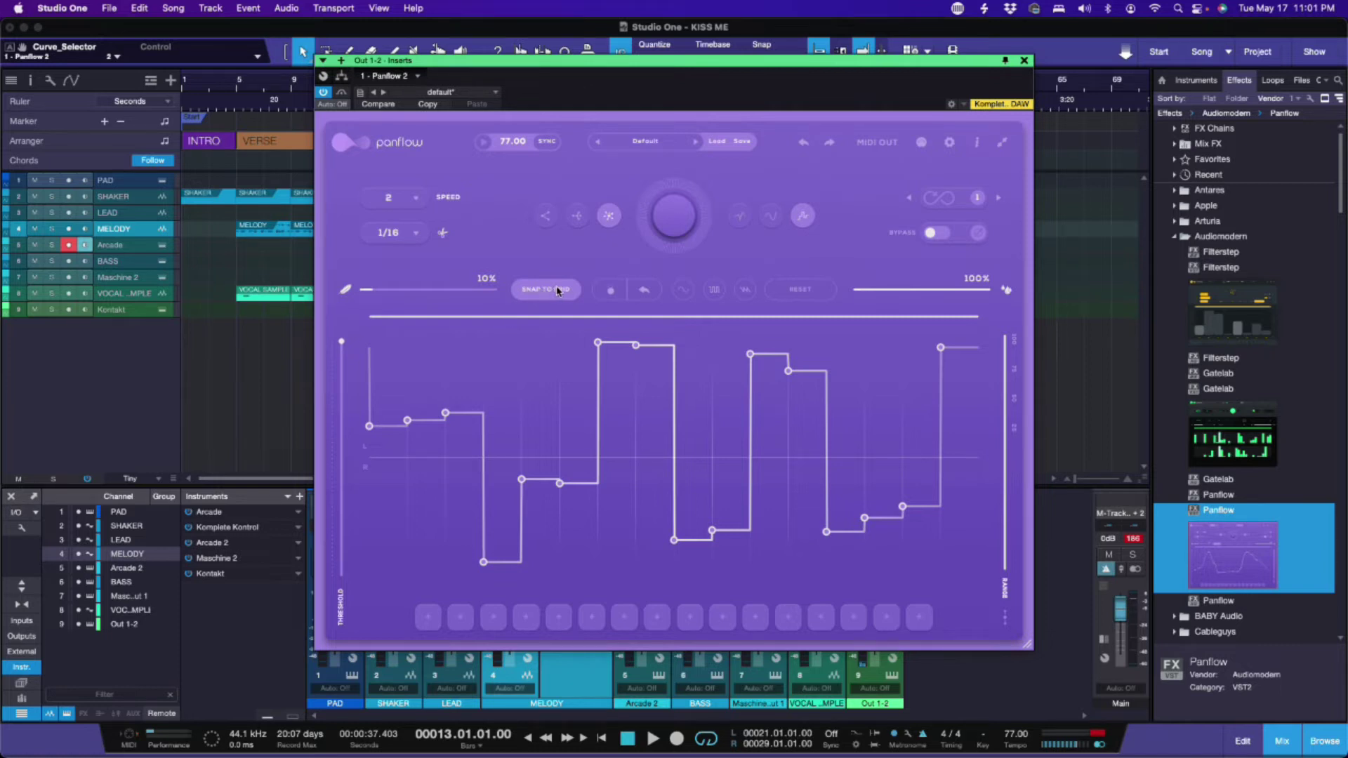
Step: Turn off Snap to Grid and drag a top-level pan step to an off-grid position
mouse_move(599, 343)
left_mouse_down()
mouse_move(570, 346)
mouse_move(600, 341)
mouse_move(582, 361)
left_mouse_up()
left_click(554, 308)
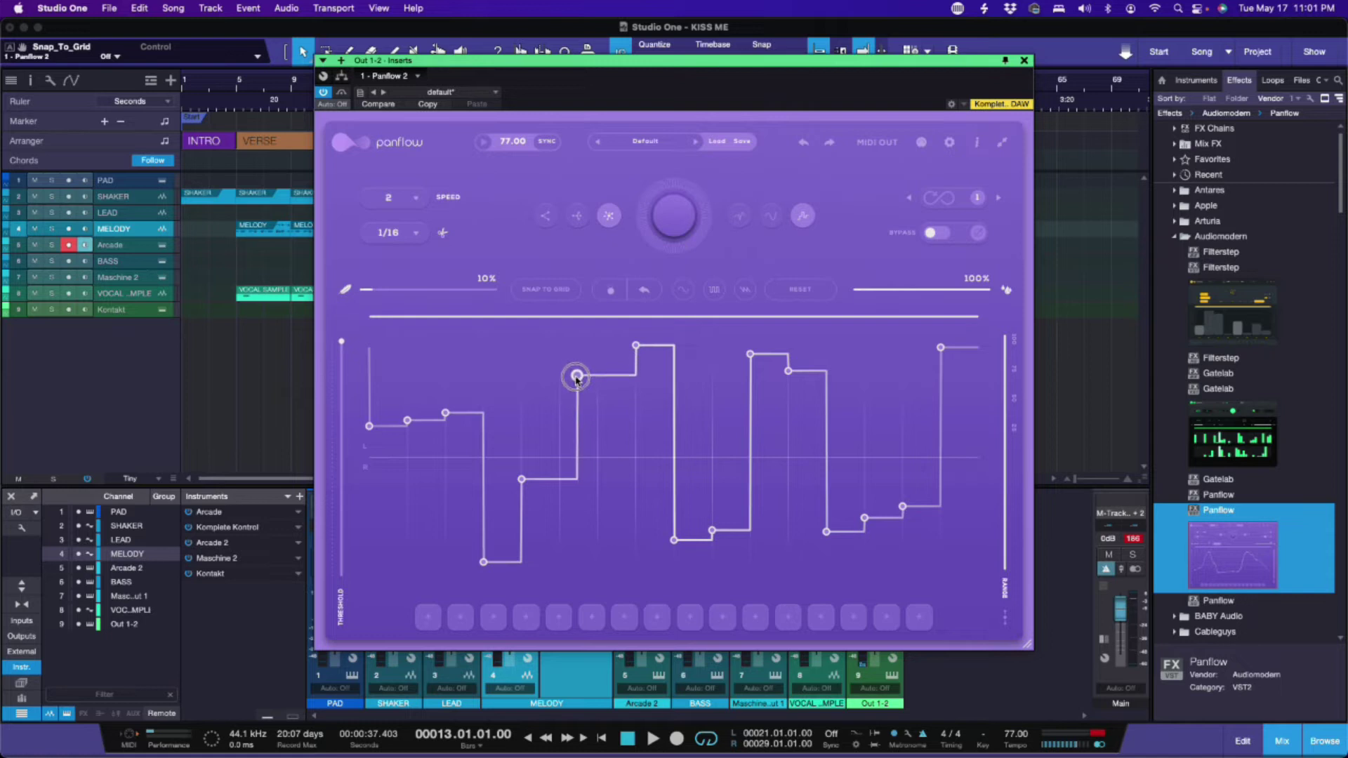
mouse_move(575, 379)
left_mouse_down()
mouse_move(556, 352)
mouse_move(604, 361)
mouse_move(556, 394)
mouse_move(566, 358)
mouse_move(590, 398)
left_mouse_up()
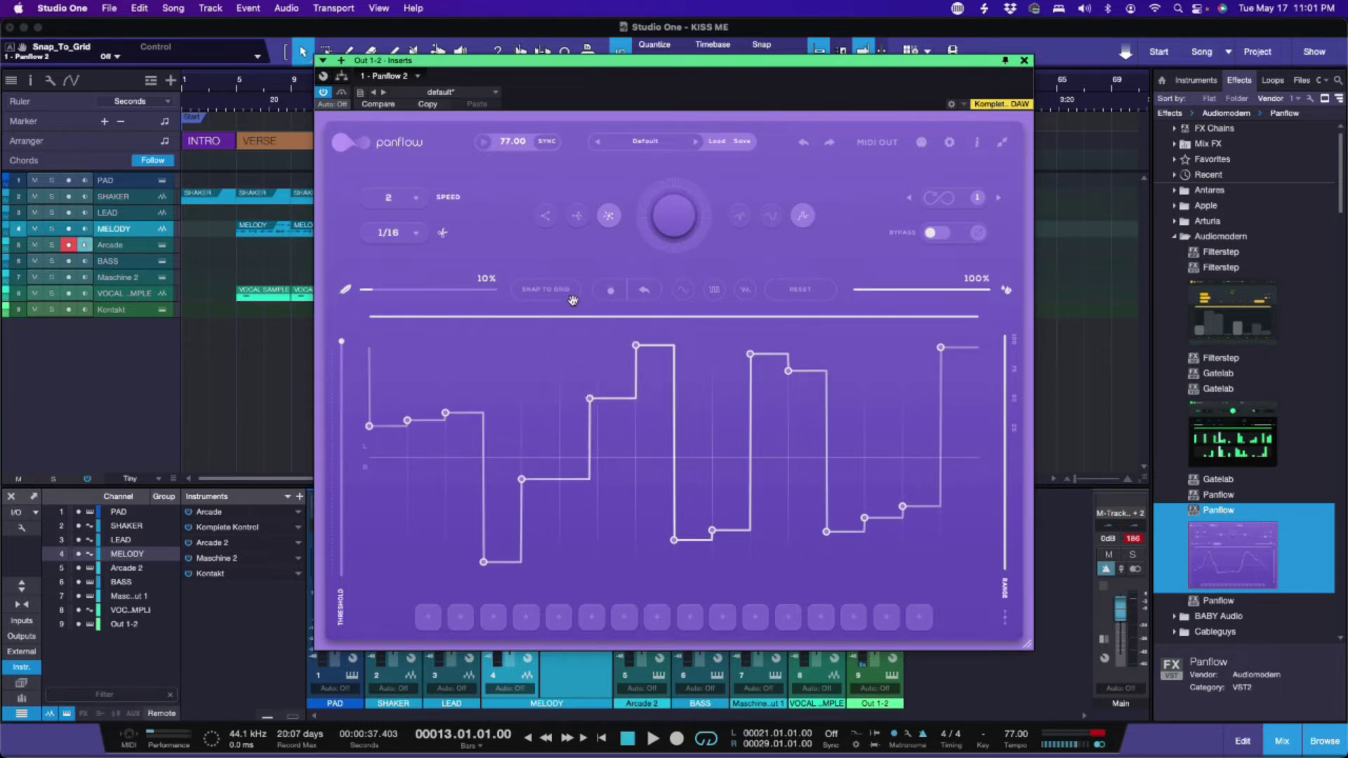
Step: Lock one point of the pan pattern using the lock mode
left_click(610, 290)
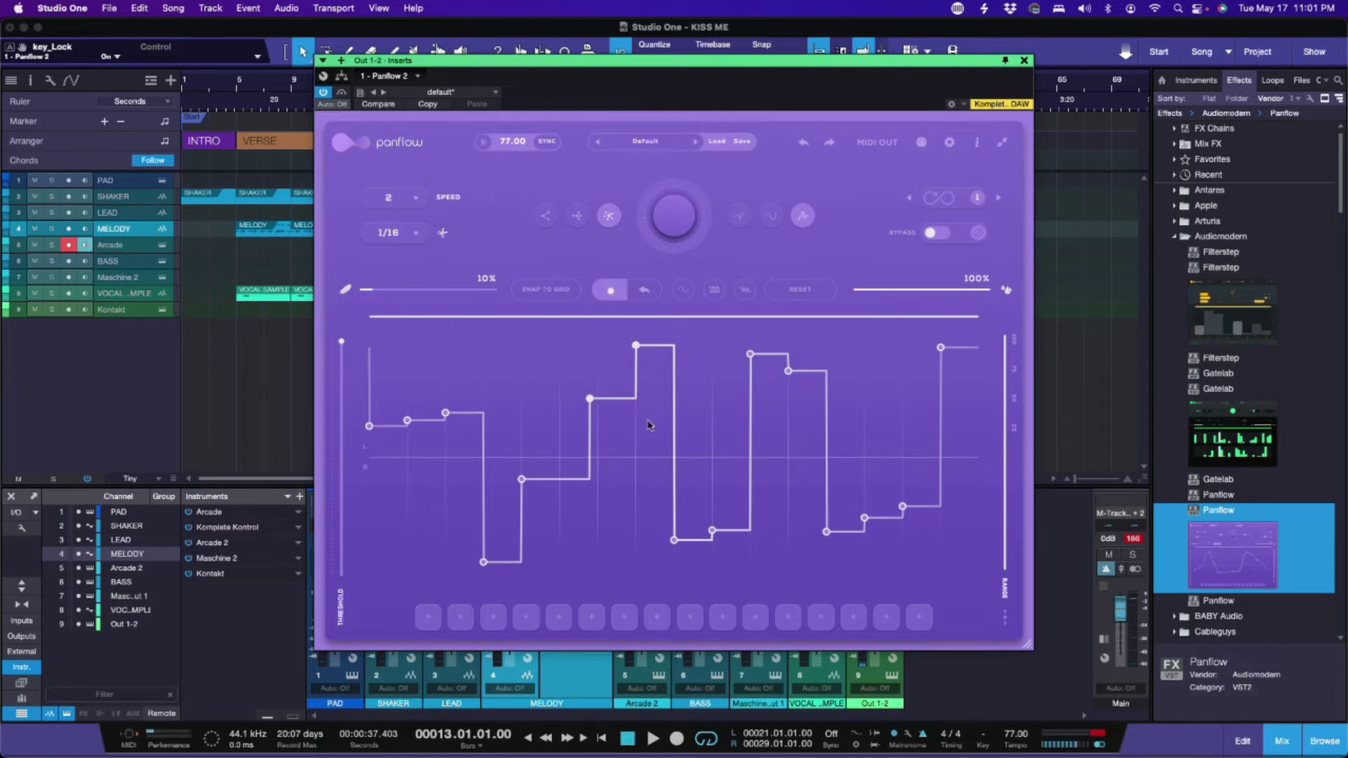
left_click(674, 541)
left_click(610, 290)
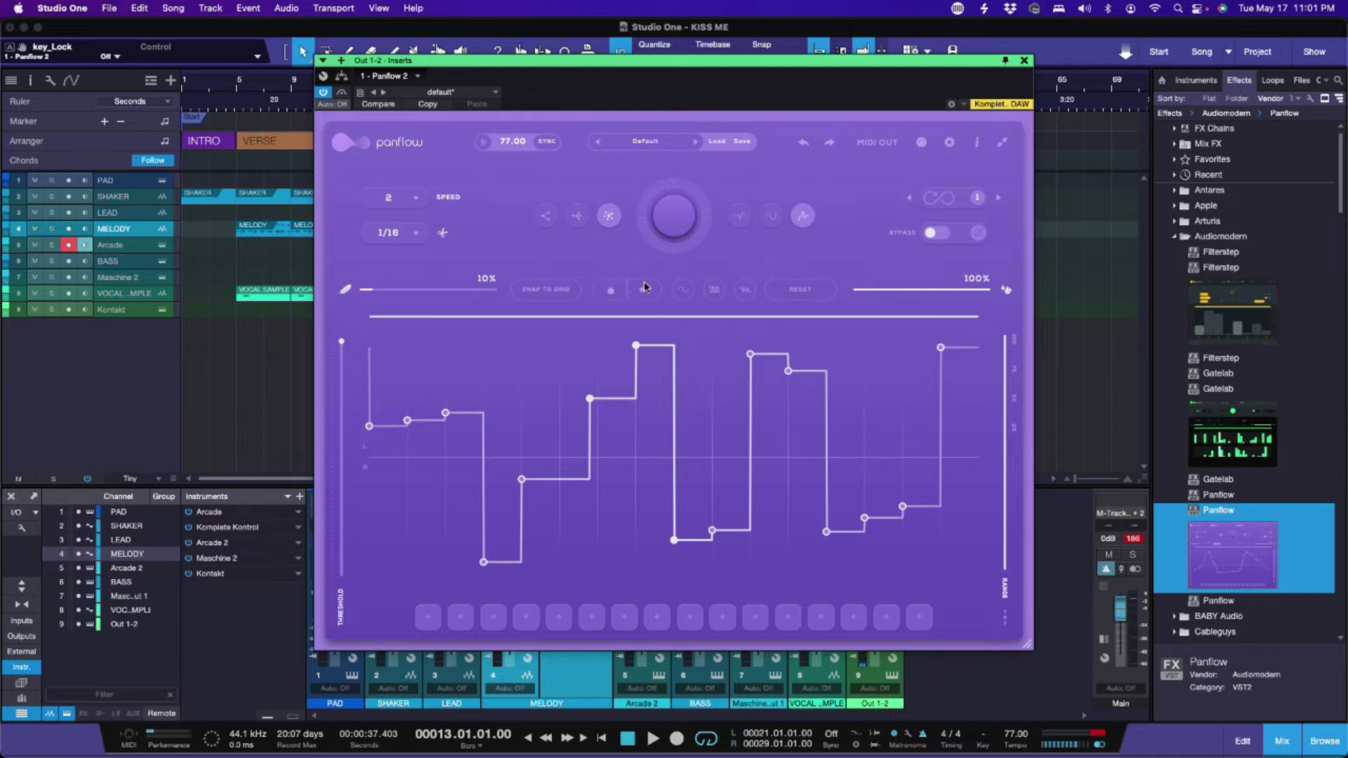
Step: Regenerate the pattern five times while the locked point stays fixed
left_click(669, 223)
left_click(678, 213)
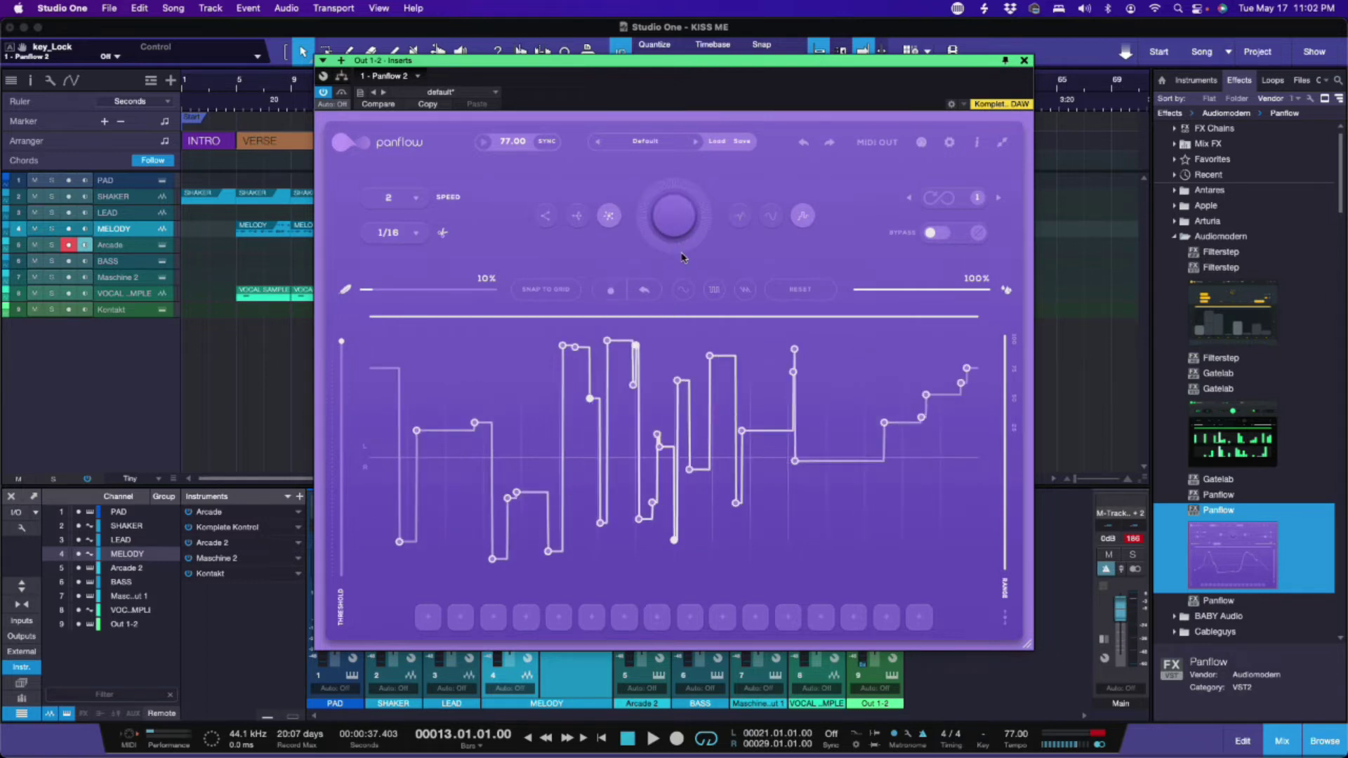
left_click(679, 233)
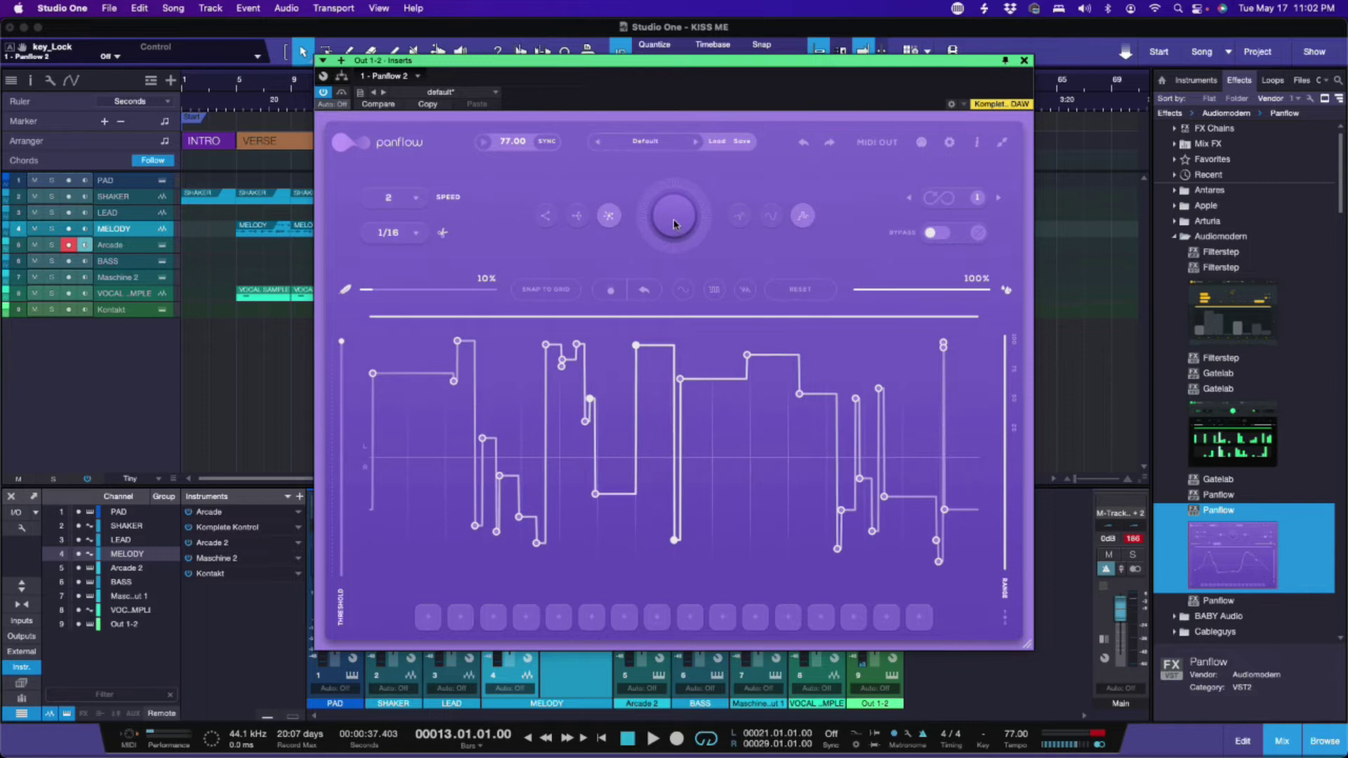
left_click(674, 225)
left_click(674, 220)
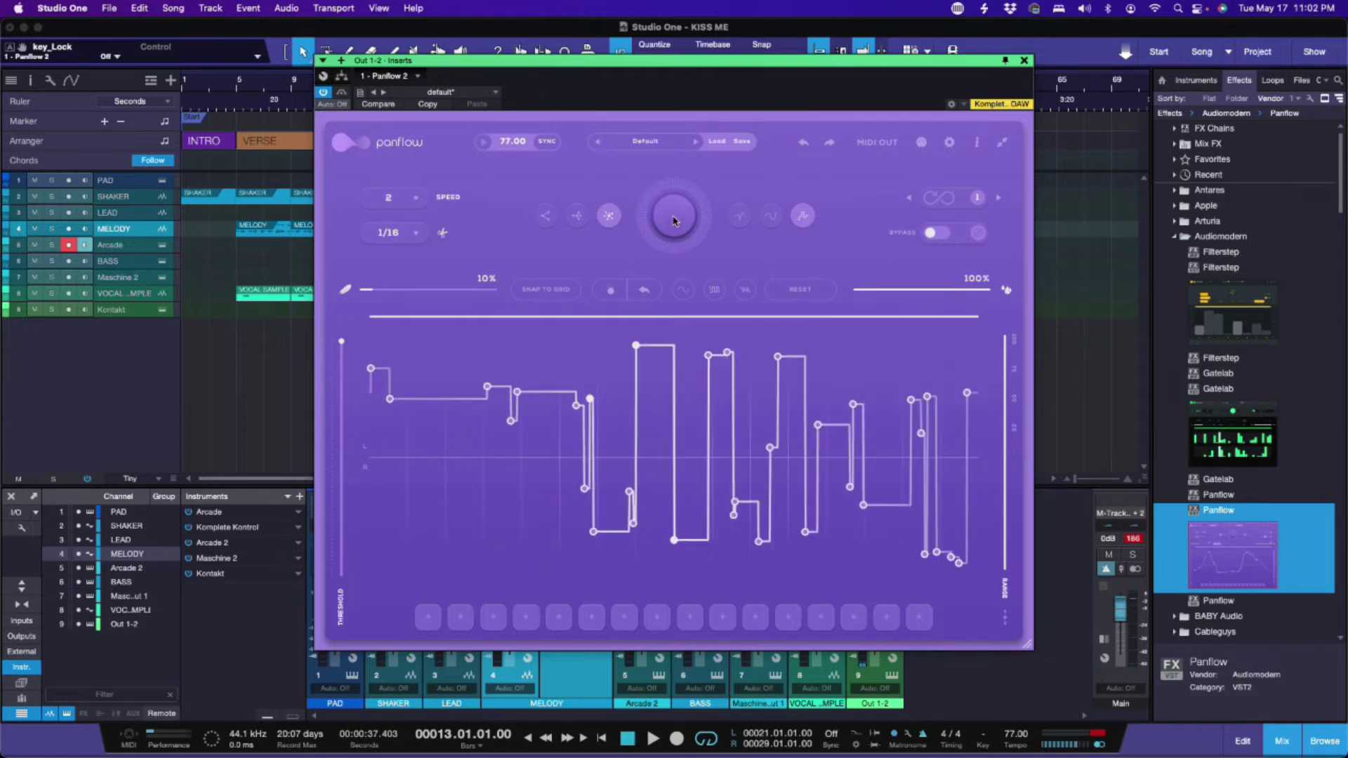
left_click(940, 233)
left_click(934, 238)
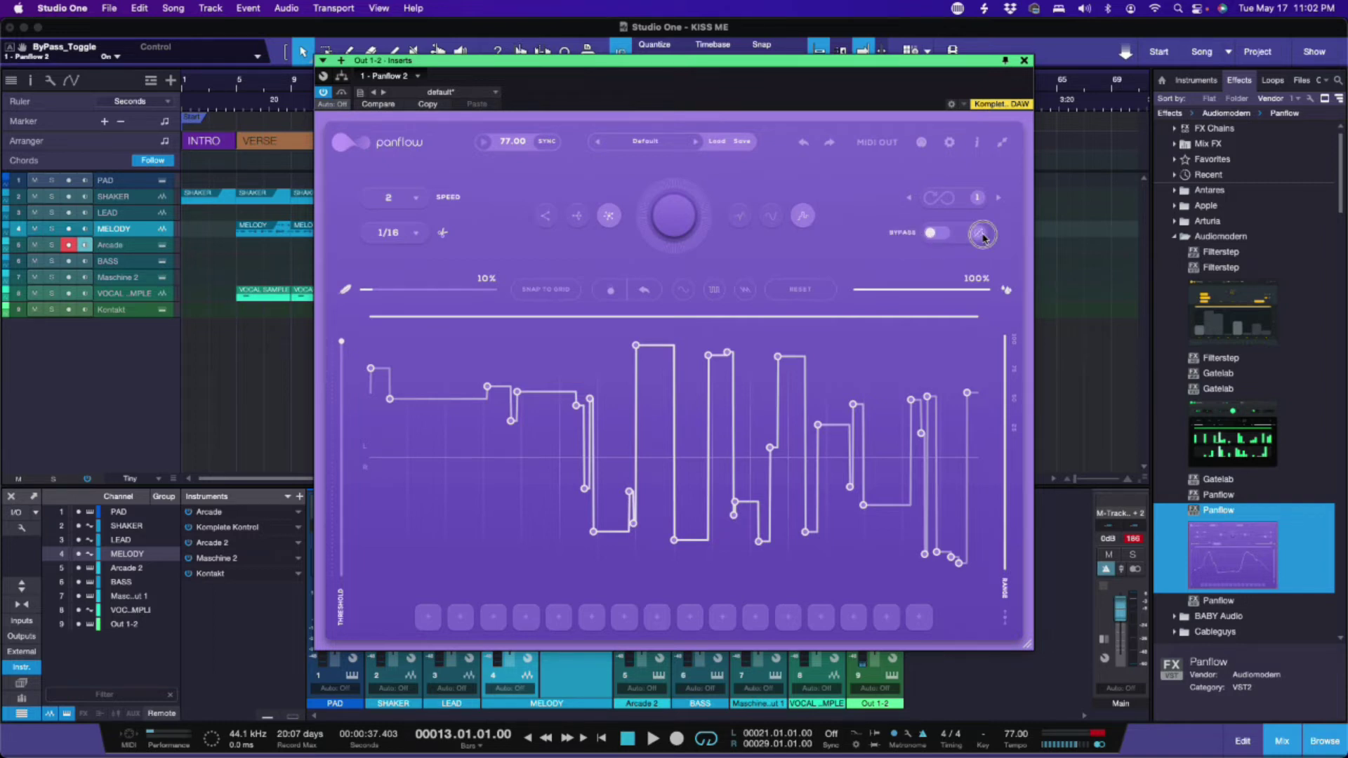
left_click(982, 235)
Step: Enable Panflow's infinite loop with the infinity icon at top right
left_click(945, 203)
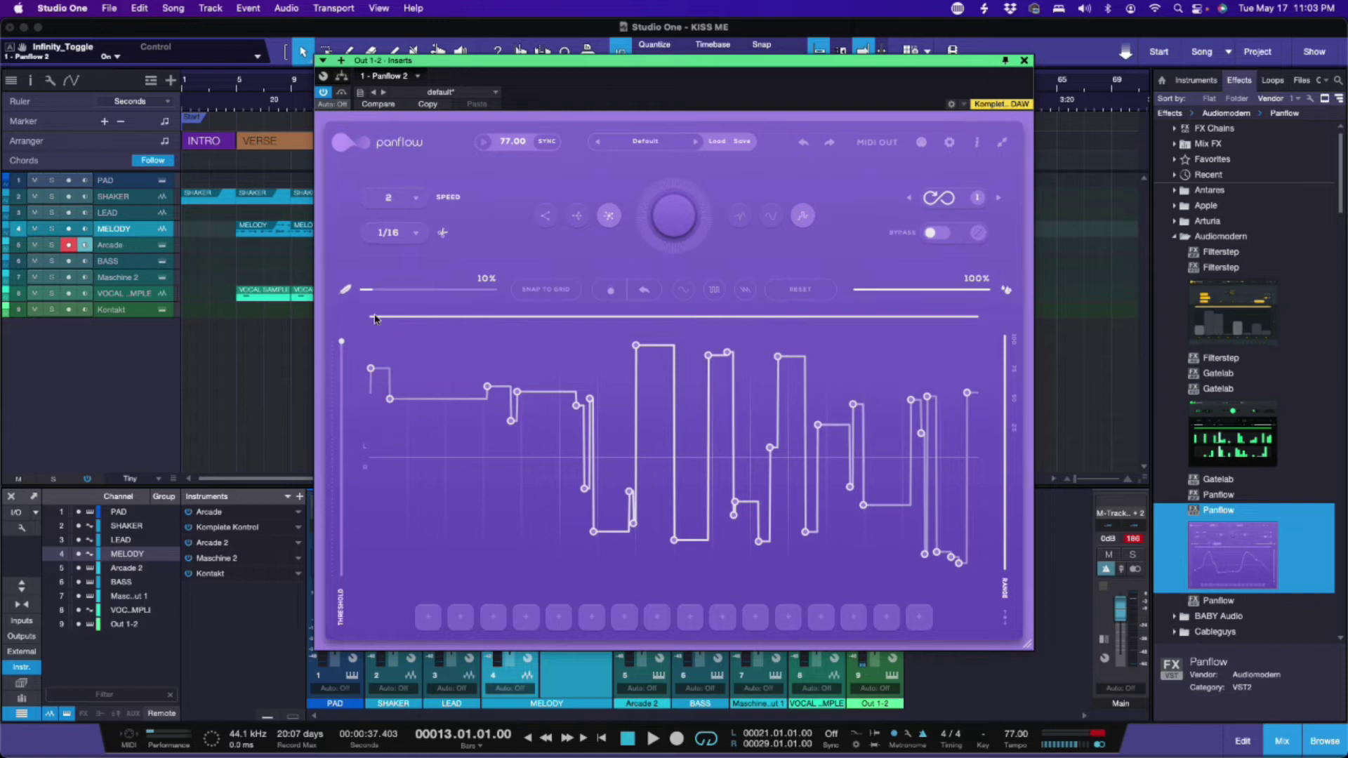
Step: Drag the Threshold handle down to -4.44 dB, then up to its maximum of 1.00
mouse_move(372, 291)
left_mouse_down()
mouse_move(484, 289)
mouse_move(376, 295)
left_mouse_up()
mouse_move(343, 351)
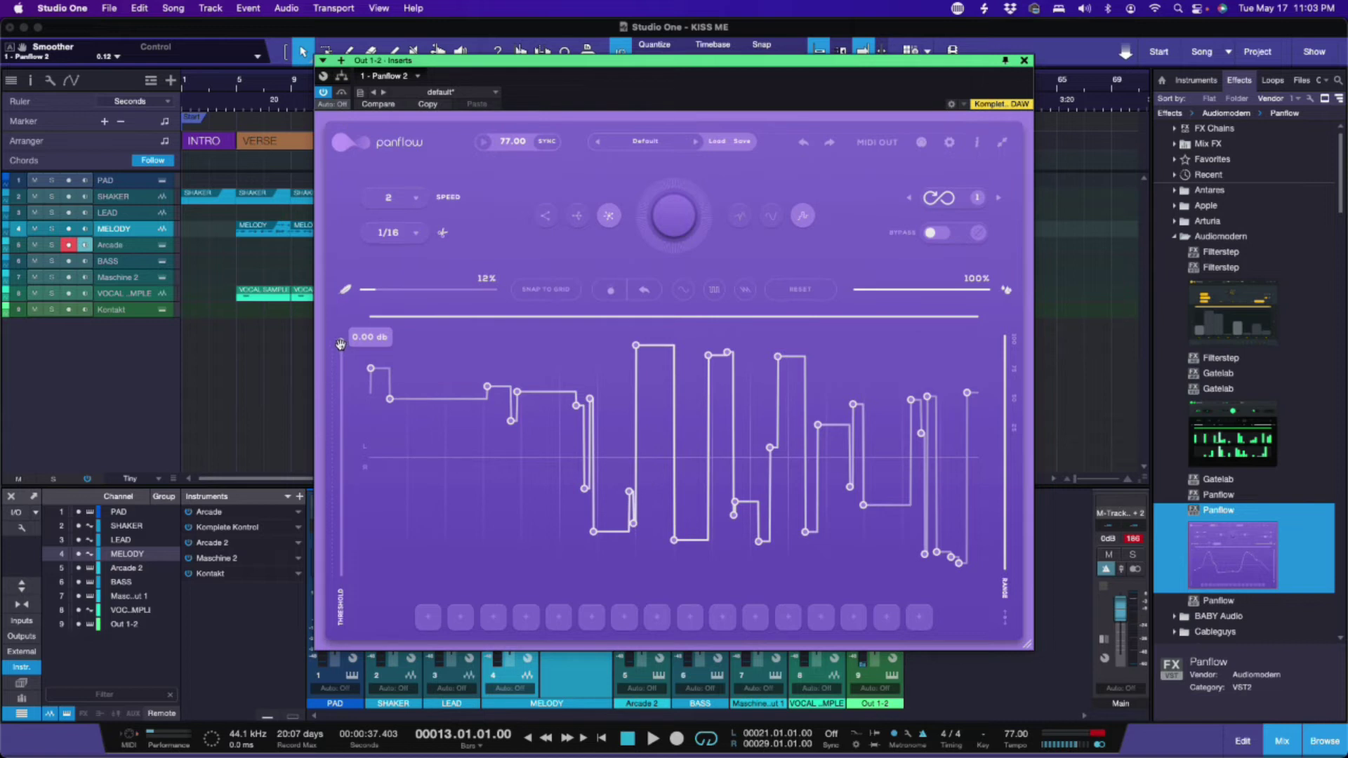
left_click_drag(341, 344, 337, 432)
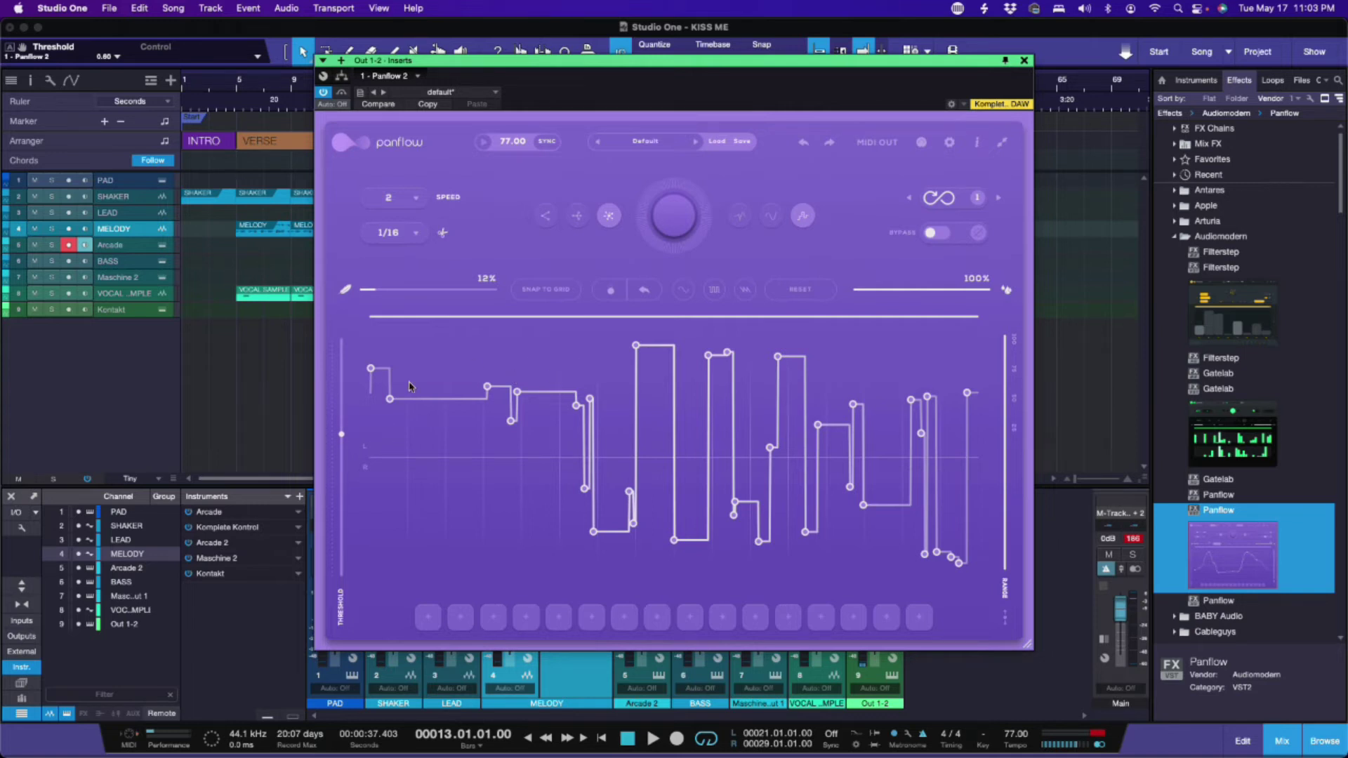
mouse_move(343, 434)
left_click_drag(341, 434, 599, 327)
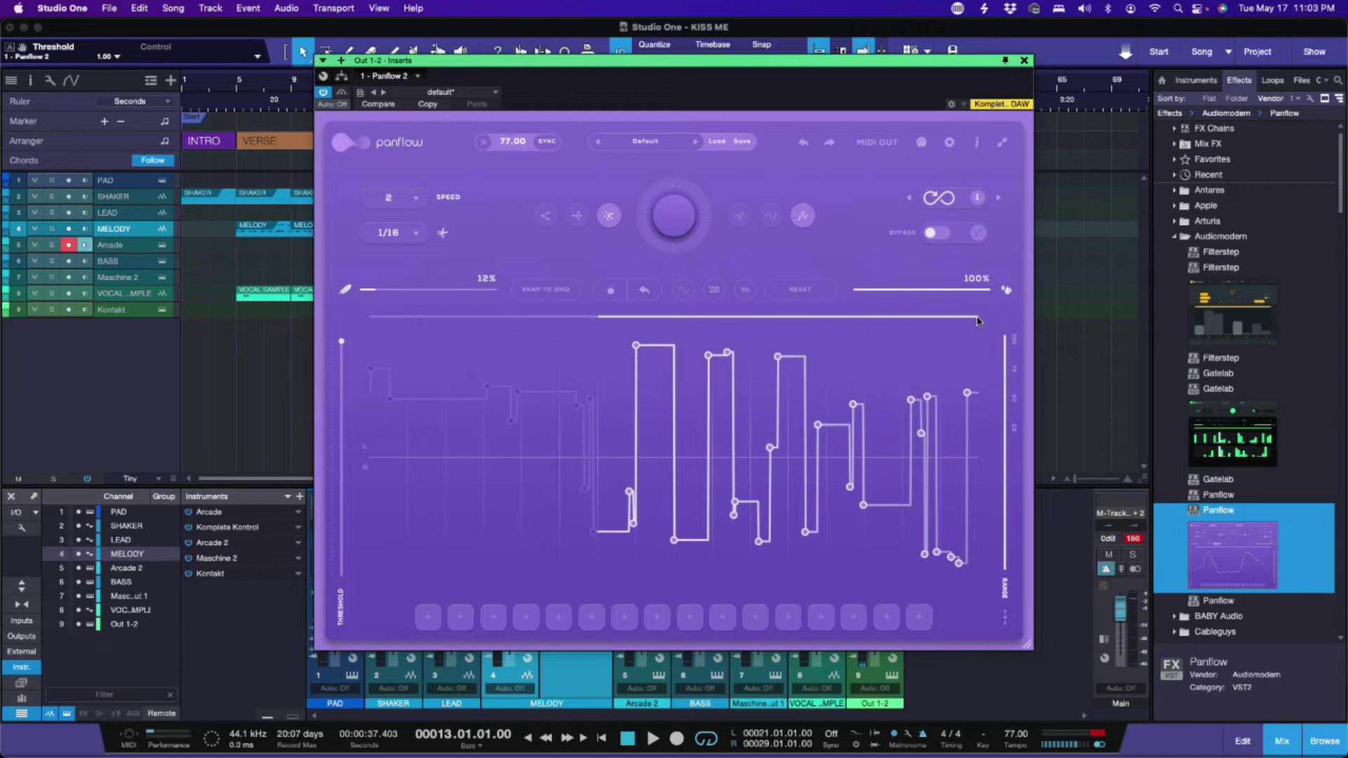
Step: Shorten then restore the full loop length, and pull the pan range's upper and lower limits inward
left_click_drag(978, 321, 751, 334)
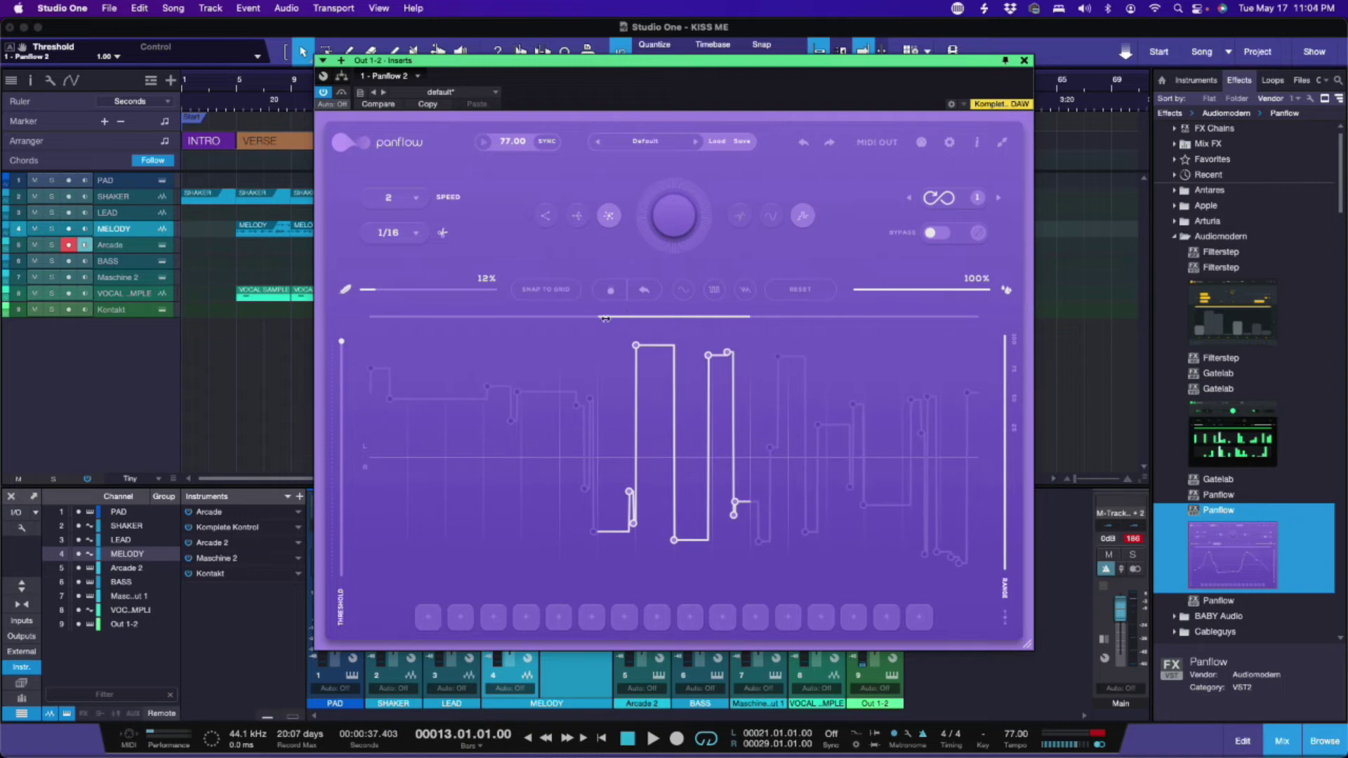
left_click_drag(596, 318, 370, 317)
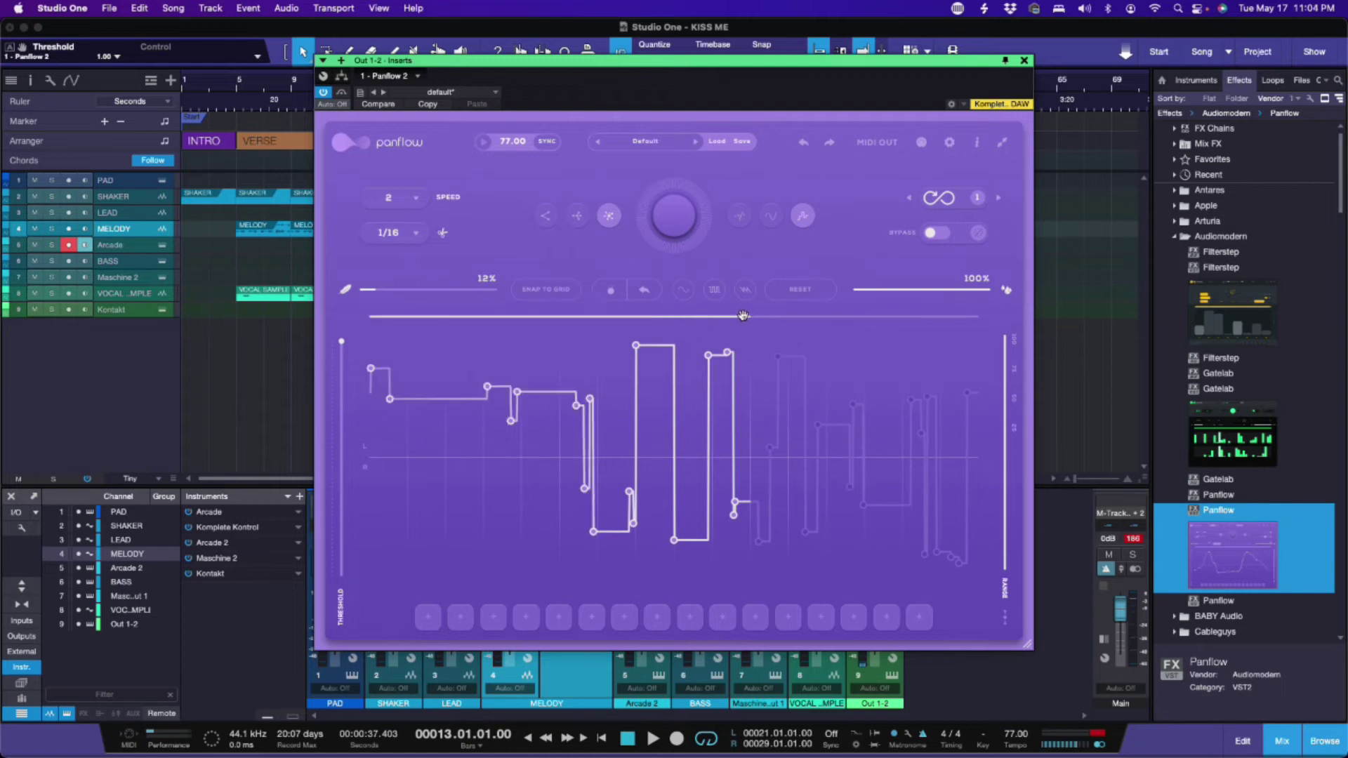
left_click_drag(746, 318, 981, 317)
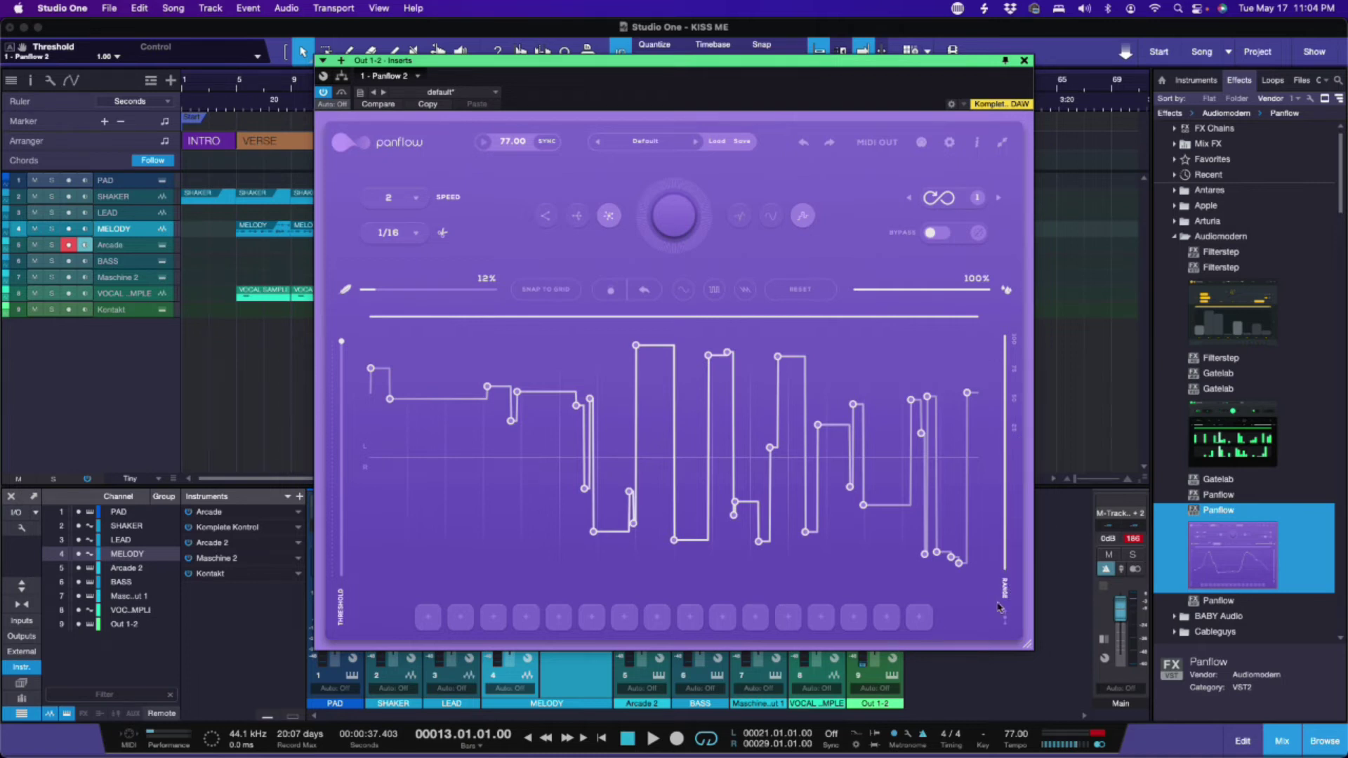
left_click_drag(1006, 340, 1007, 400)
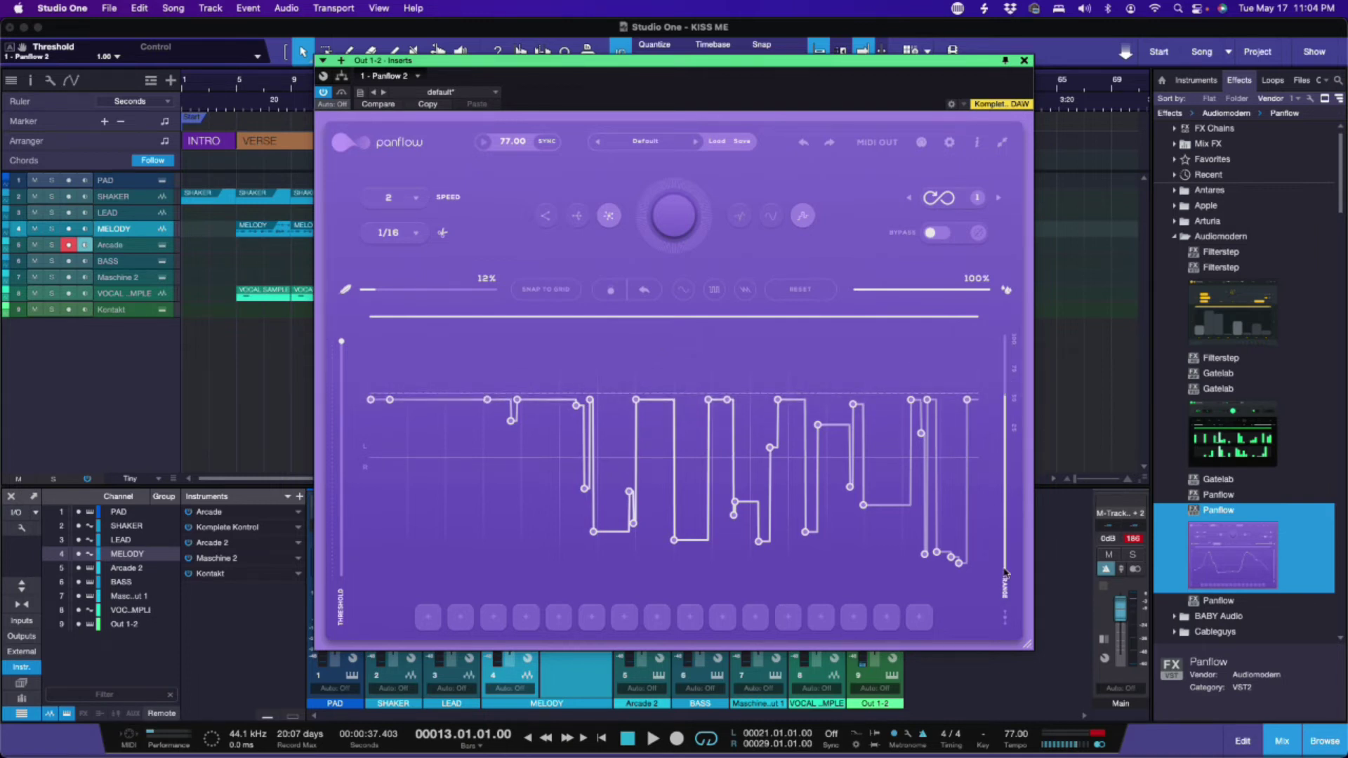
left_click_drag(1004, 569, 1006, 500)
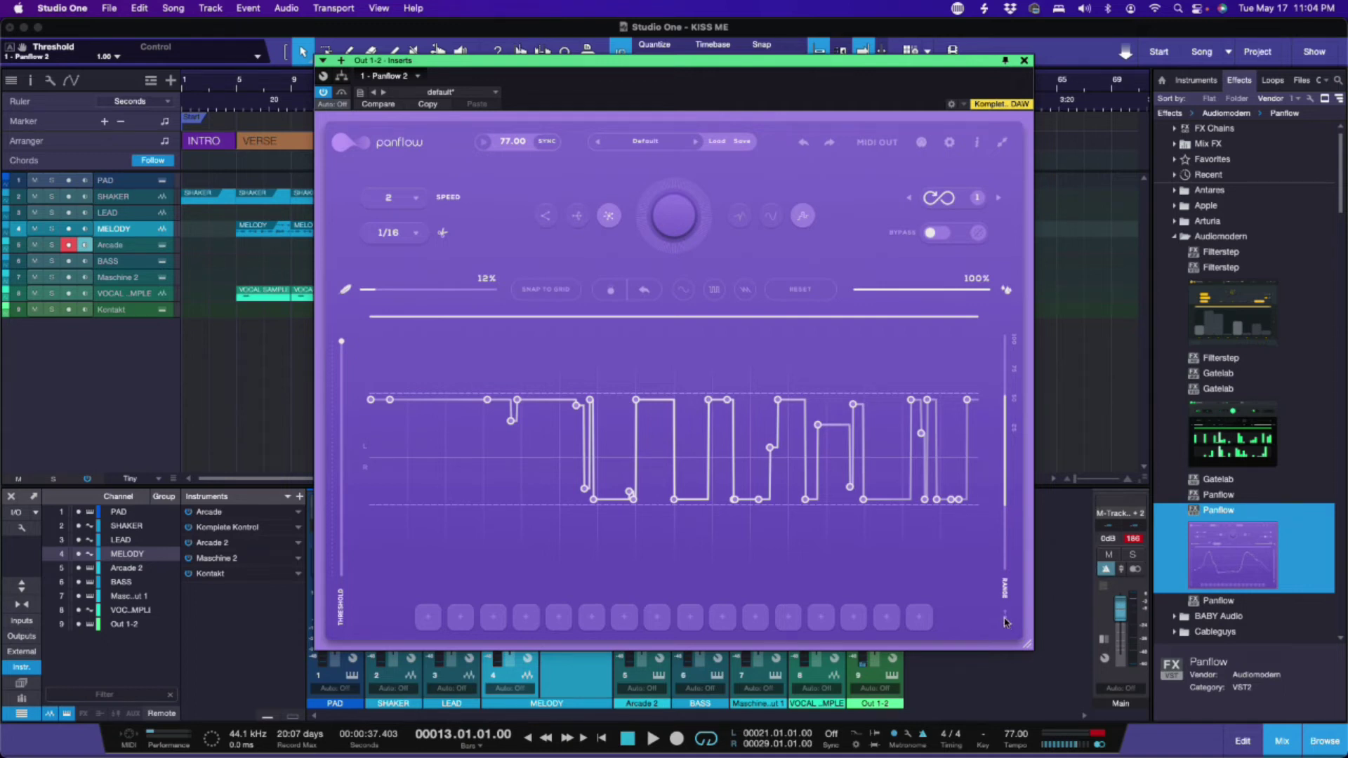
Step: Shift the linked pan range down and up, then return both limits to full top and bottom
left_click(1005, 495)
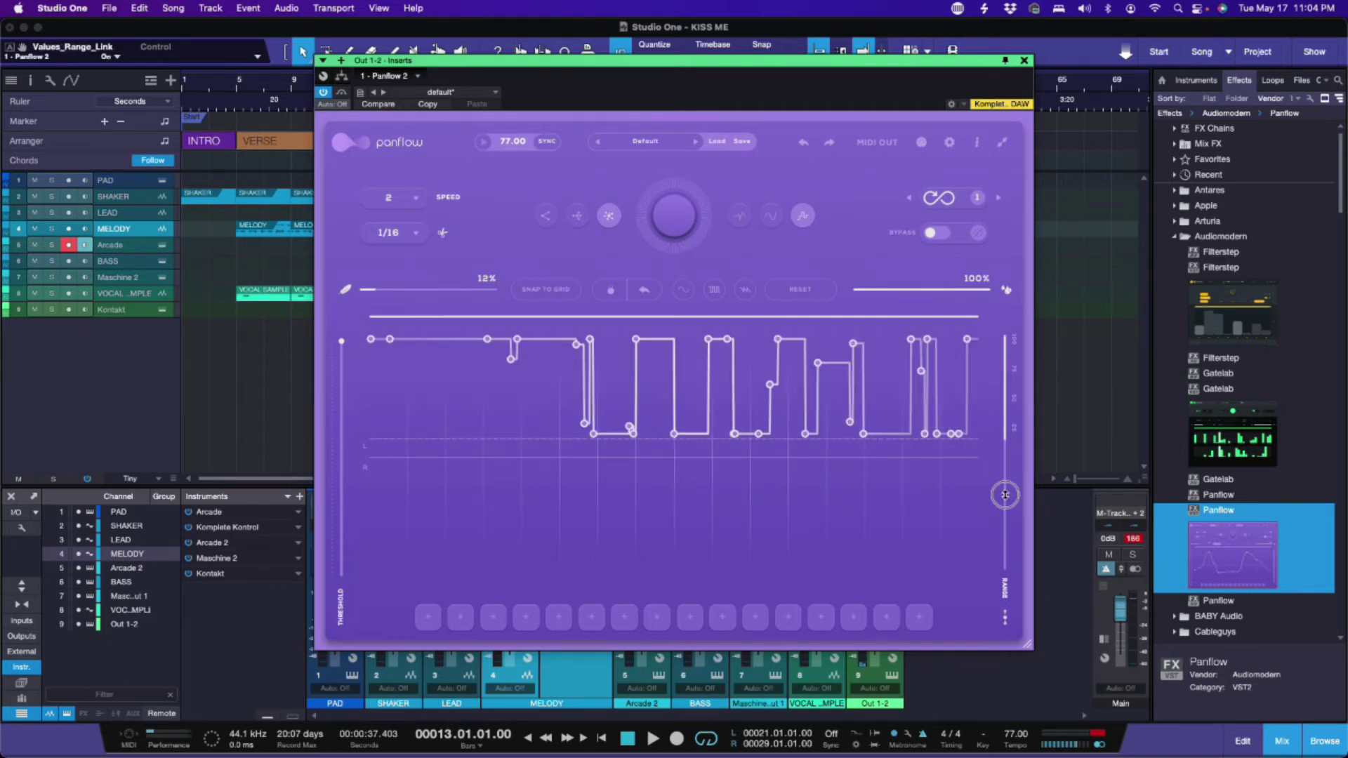
left_click_drag(1005, 496, 1002, 568)
left_click_drag(1006, 411, 1002, 452)
left_click_drag(1006, 394, 1006, 340)
left_click_drag(1004, 489, 1003, 562)
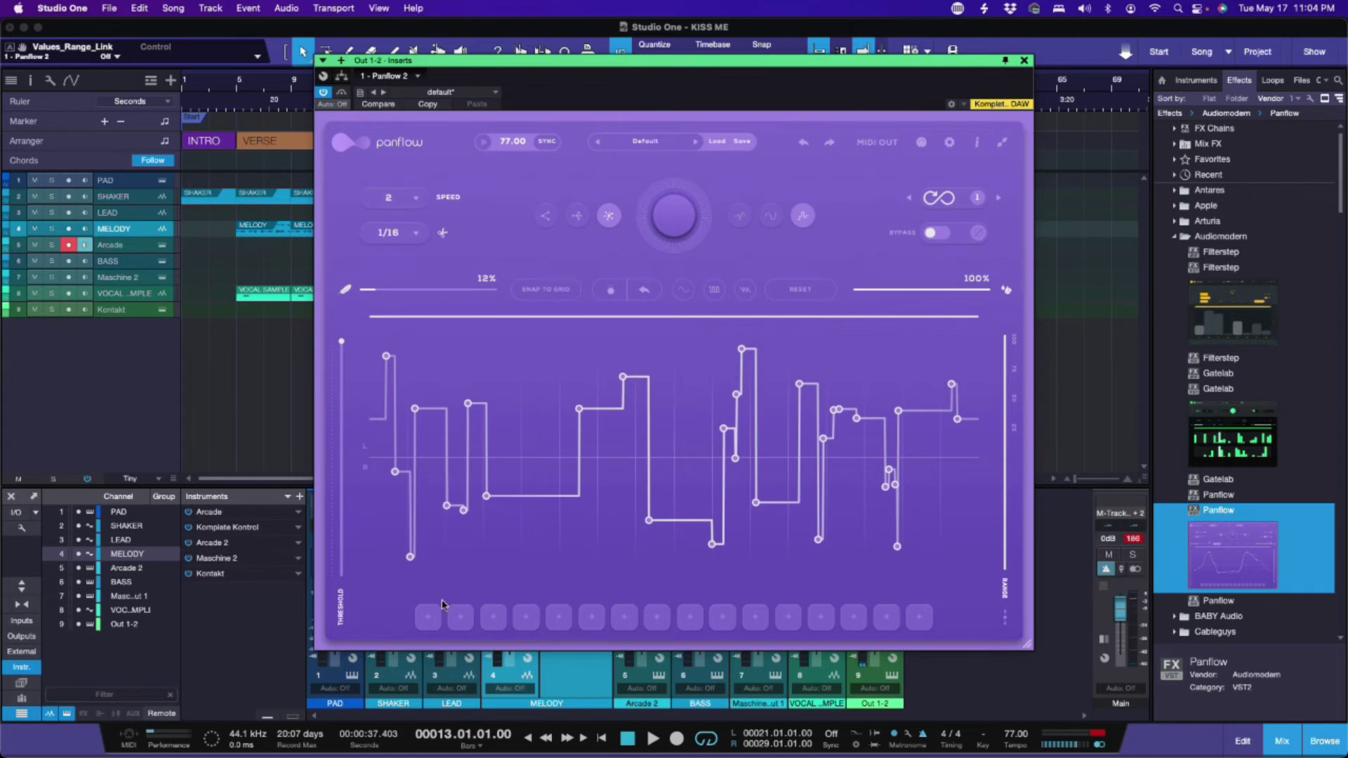
Step: Store QuickPreset_1, generate two new random patterns, then open the preset list
left_click(427, 618)
left_click(666, 214)
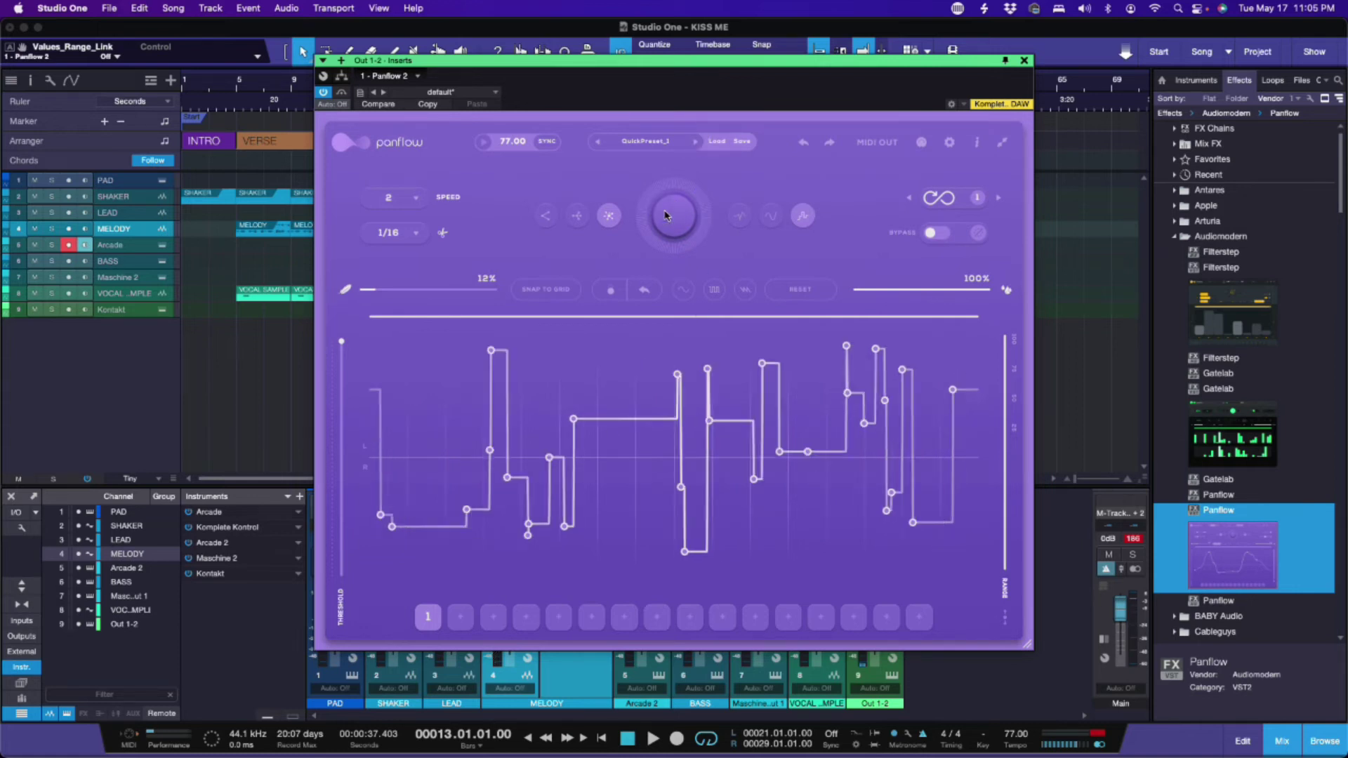
left_click(666, 215)
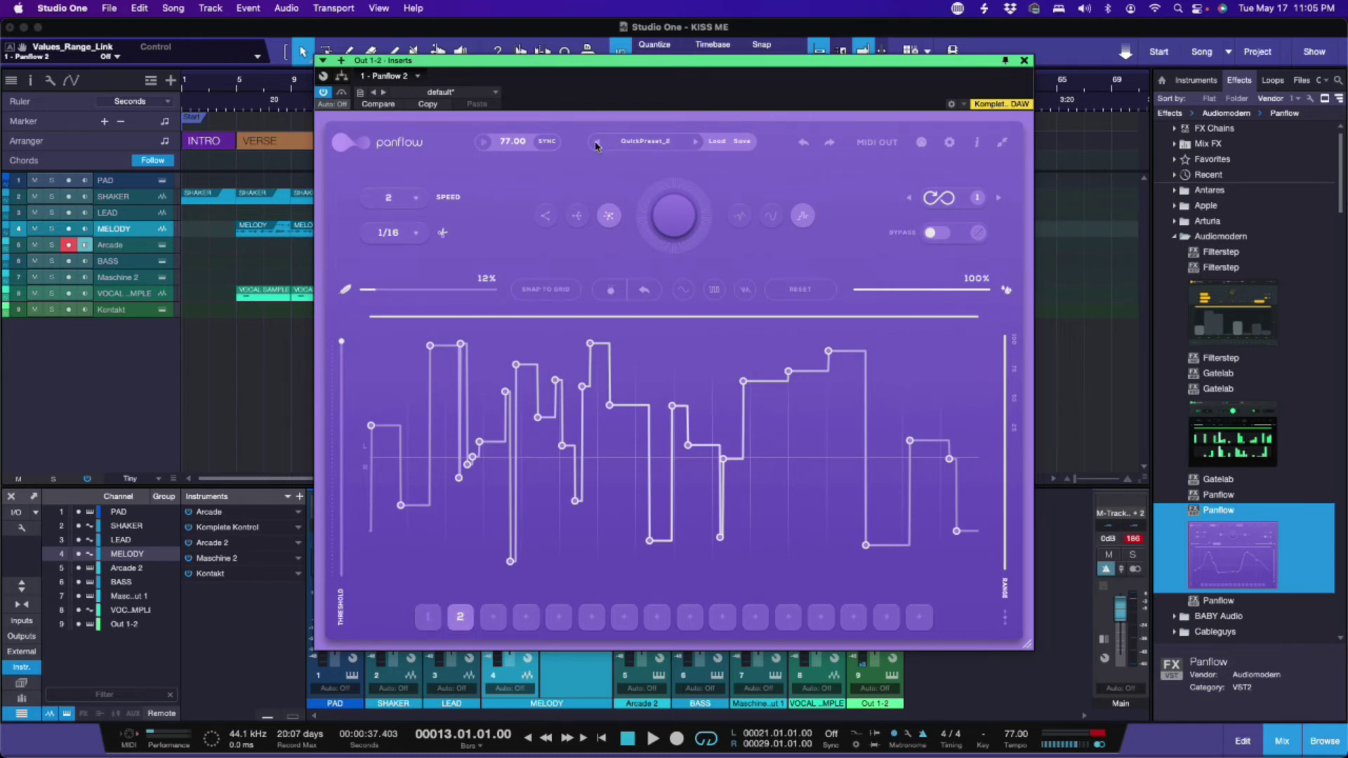
left_click(596, 145)
left_click(667, 144)
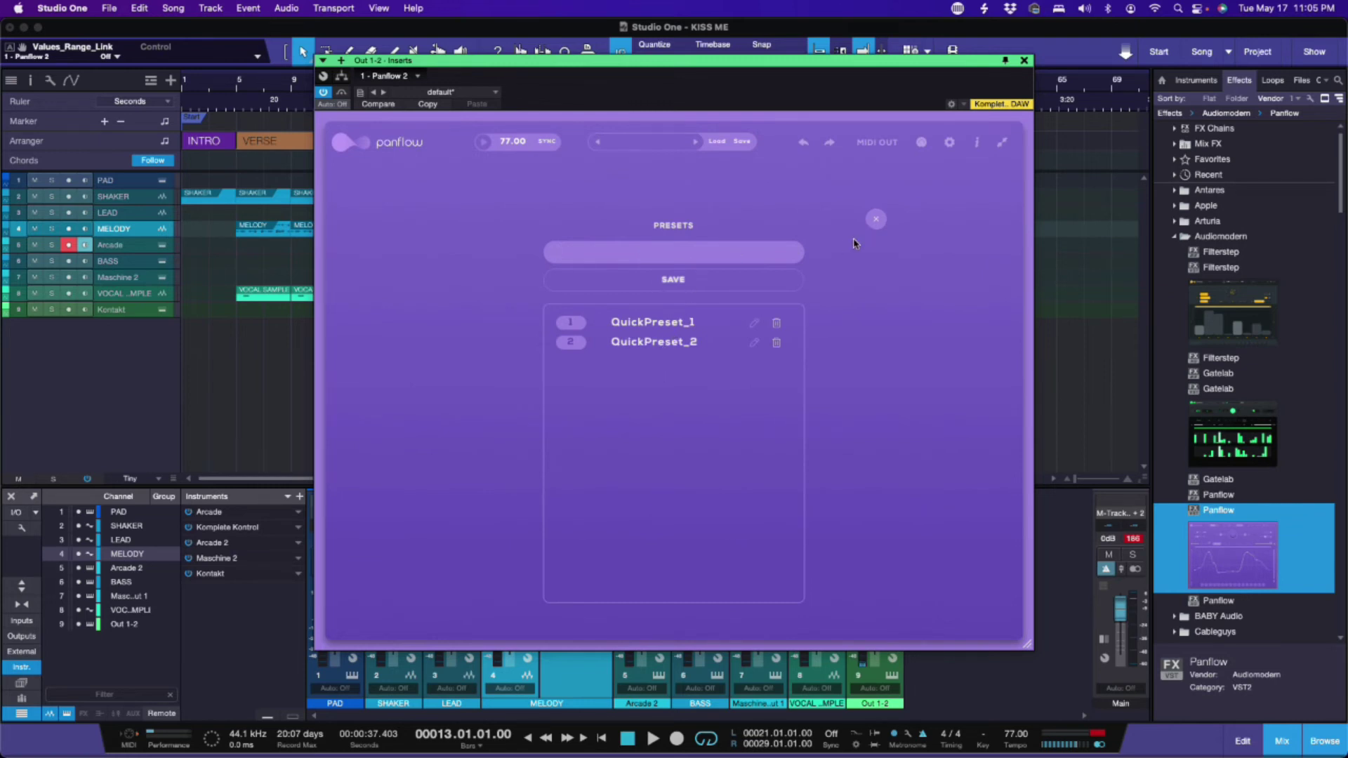
Step: Close the presets list and recall quick presets 1 and 2
left_click(875, 221)
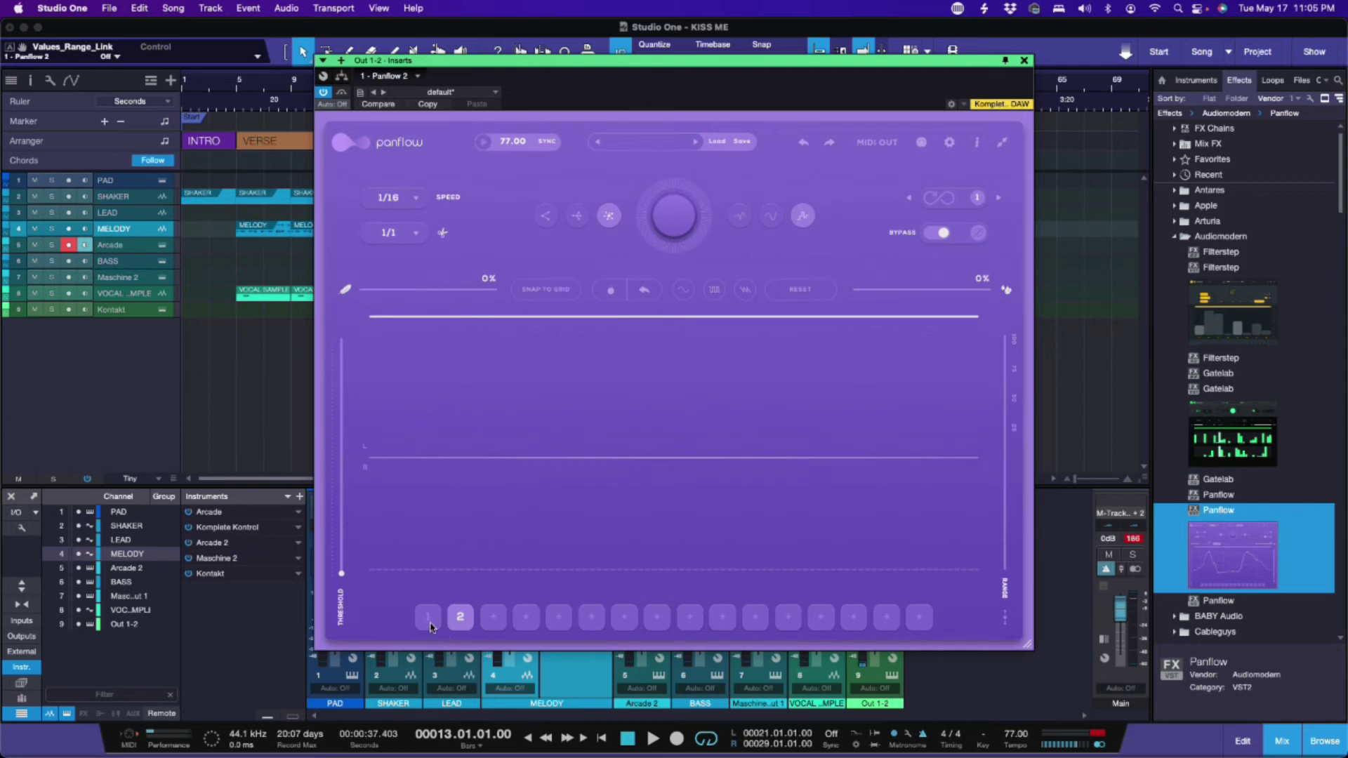
left_click(428, 616)
left_click(460, 618)
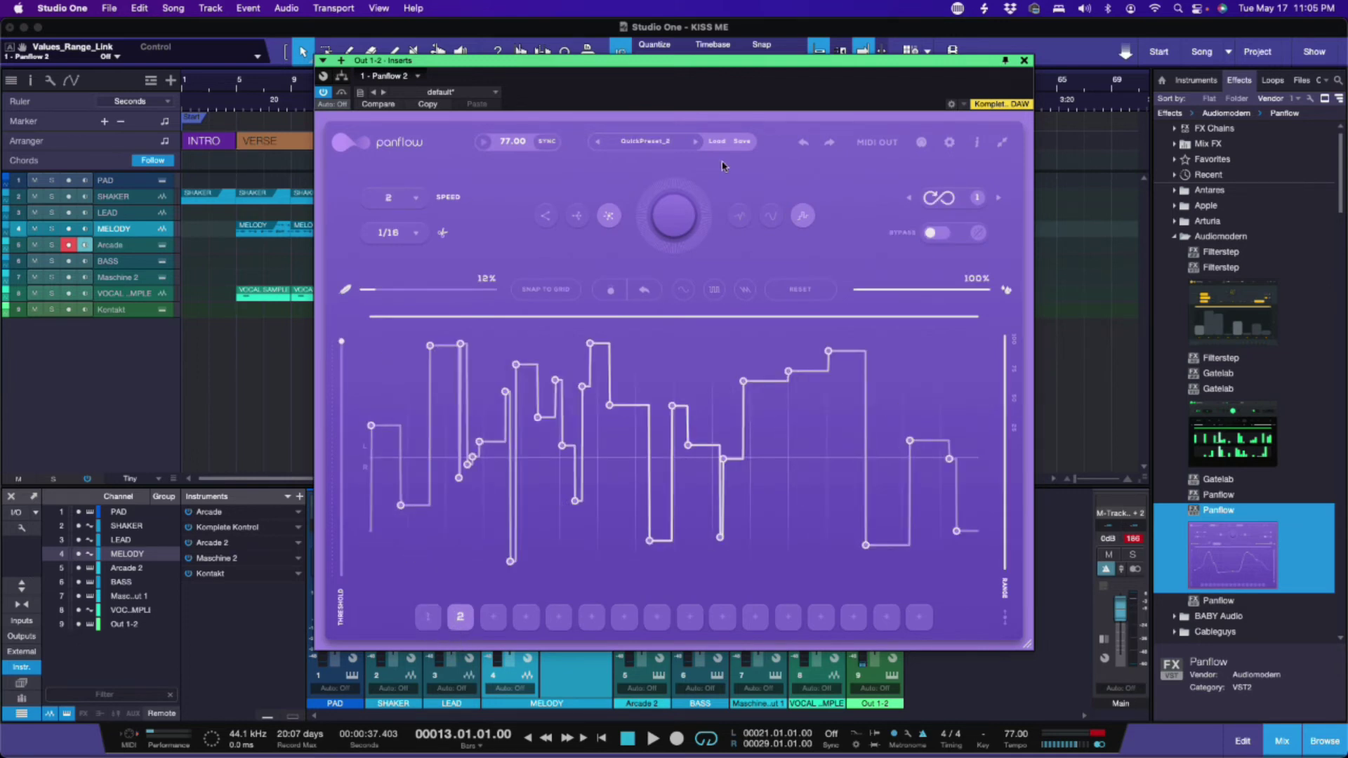
Step: Rename QuickPreset_1 to 'Spasciz_1' in the presets list and close it with that preset loaded
left_click(717, 143)
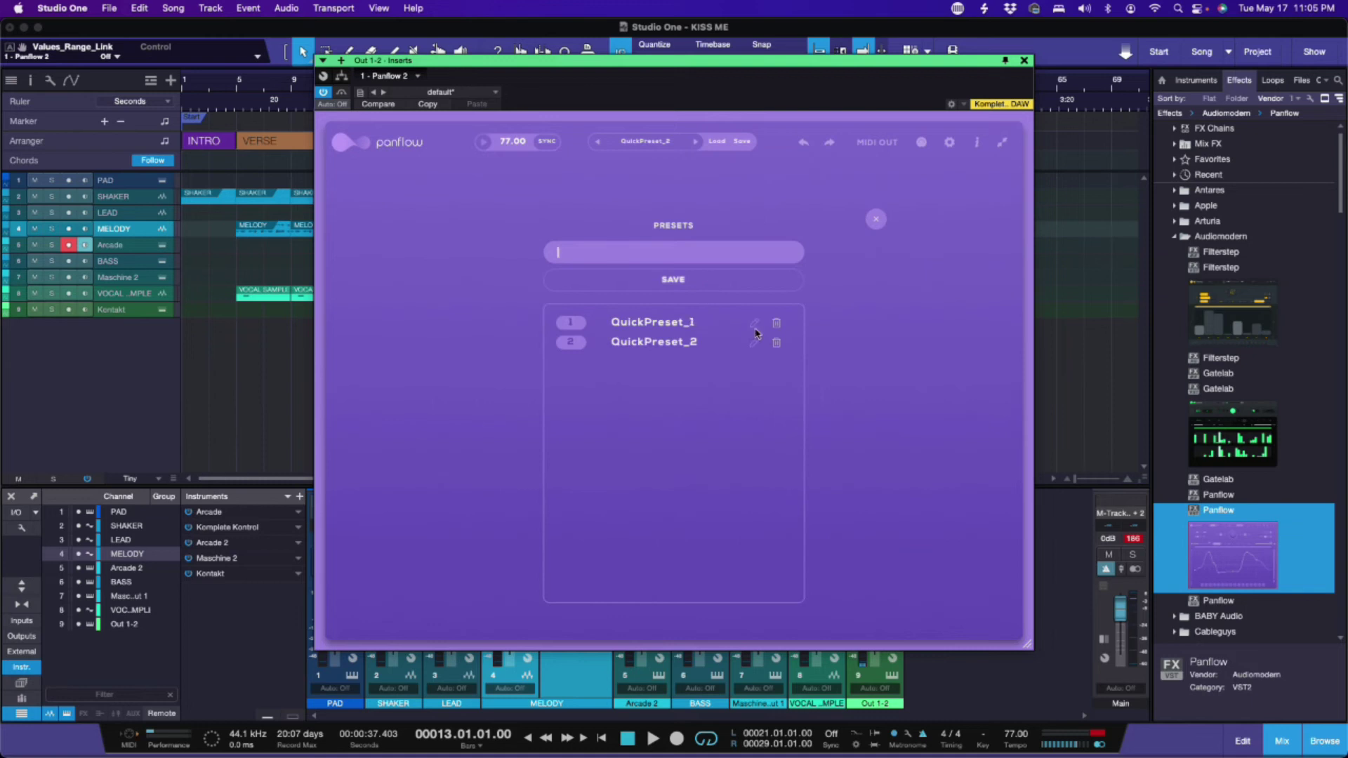
left_click(755, 323)
type("Spasciz_1")
left_click(649, 323)
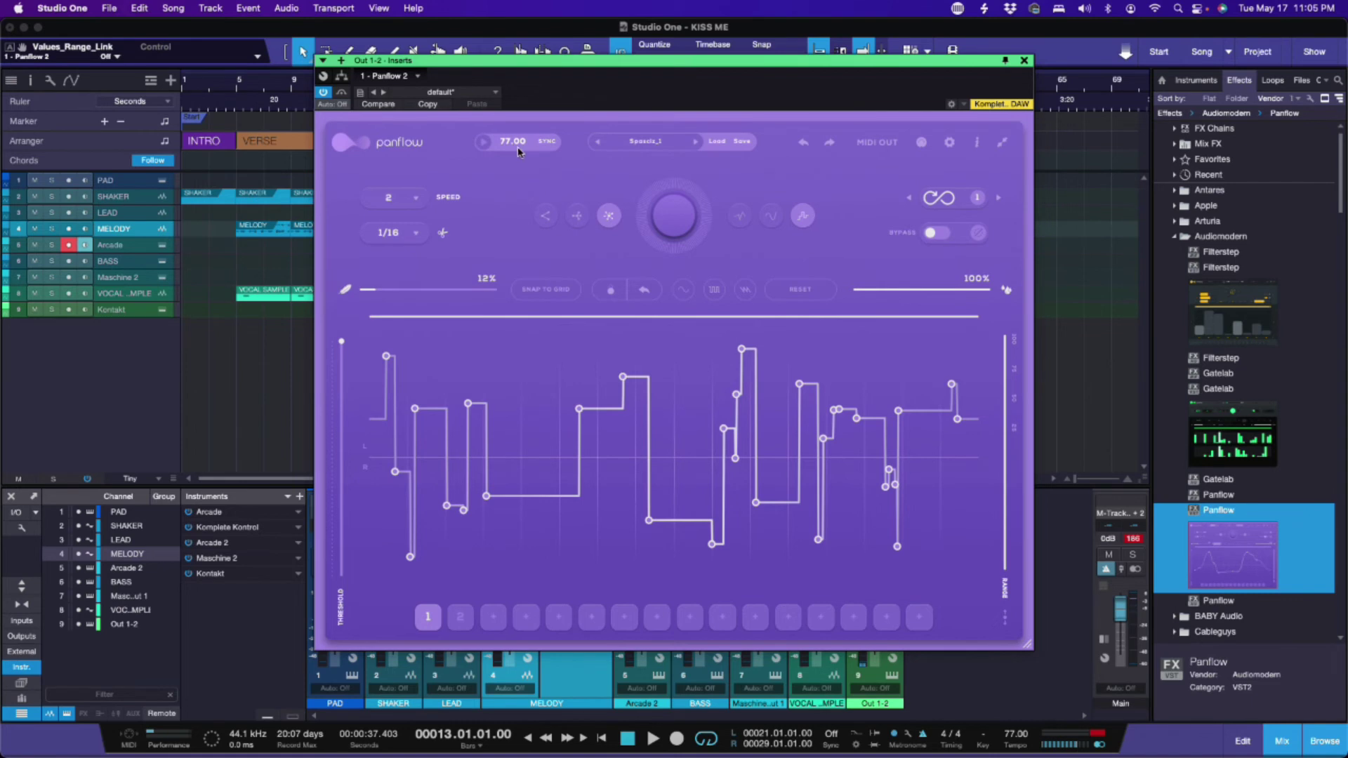
Step: Sync Panflow's tempo to the song's 77.00, set it to 87.00, and show the MIDI output settings
mouse_move(515, 151)
left_mouse_down()
mouse_move(514, 106)
mouse_move(504, 220)
mouse_move(507, 114)
mouse_move(506, 154)
mouse_move(507, 127)
left_mouse_up()
left_click(544, 144)
left_click_drag(508, 126, 508, 127)
left_click(871, 142)
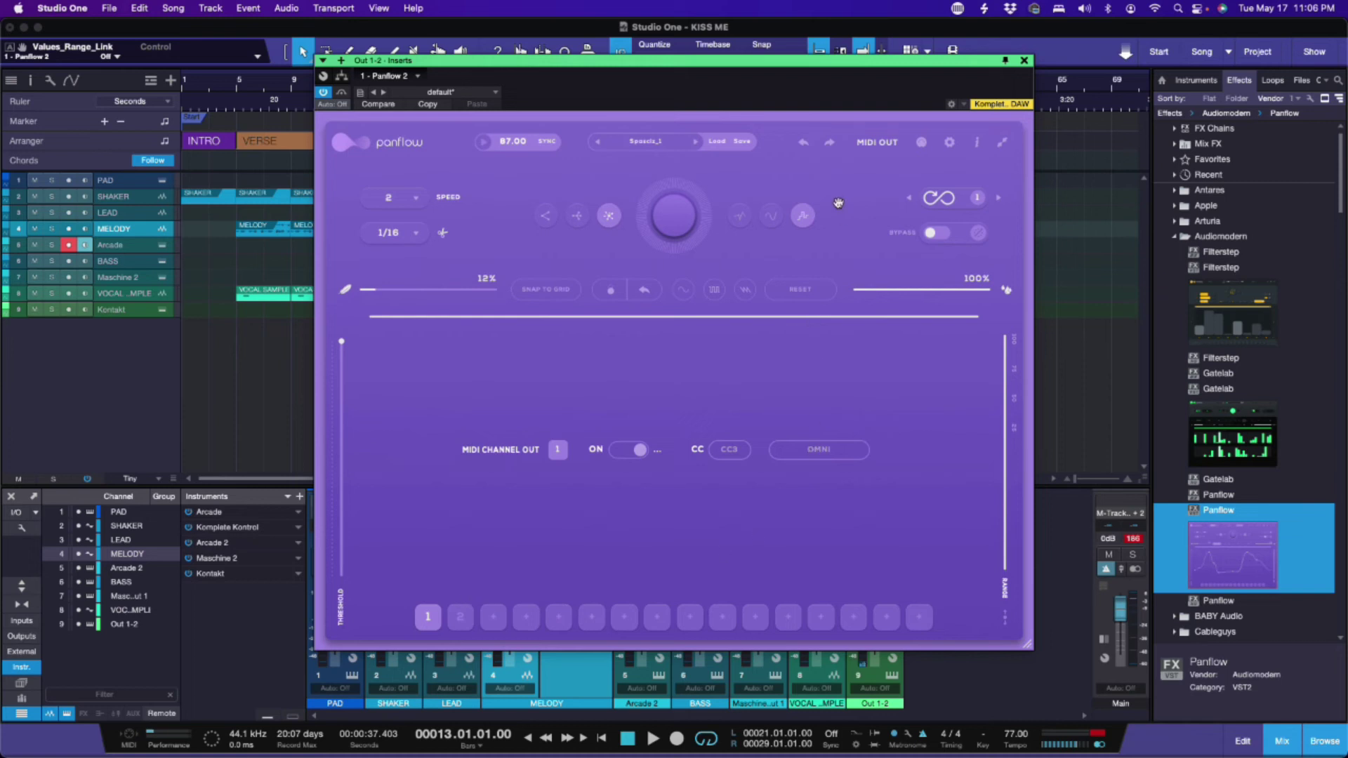
Step: Toggle Panflow's MIDI learn mode on and off, then browse its settings parameter list
left_click(920, 143)
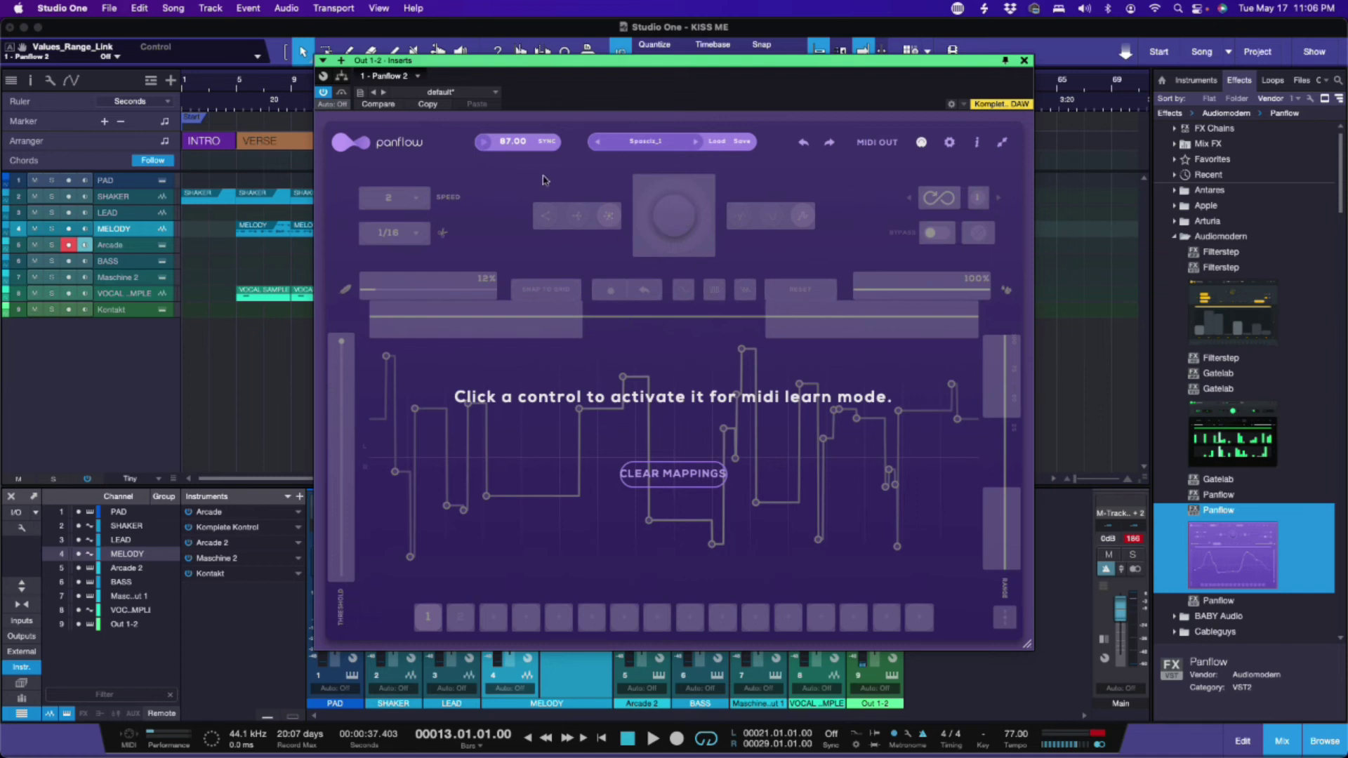
left_click(922, 144)
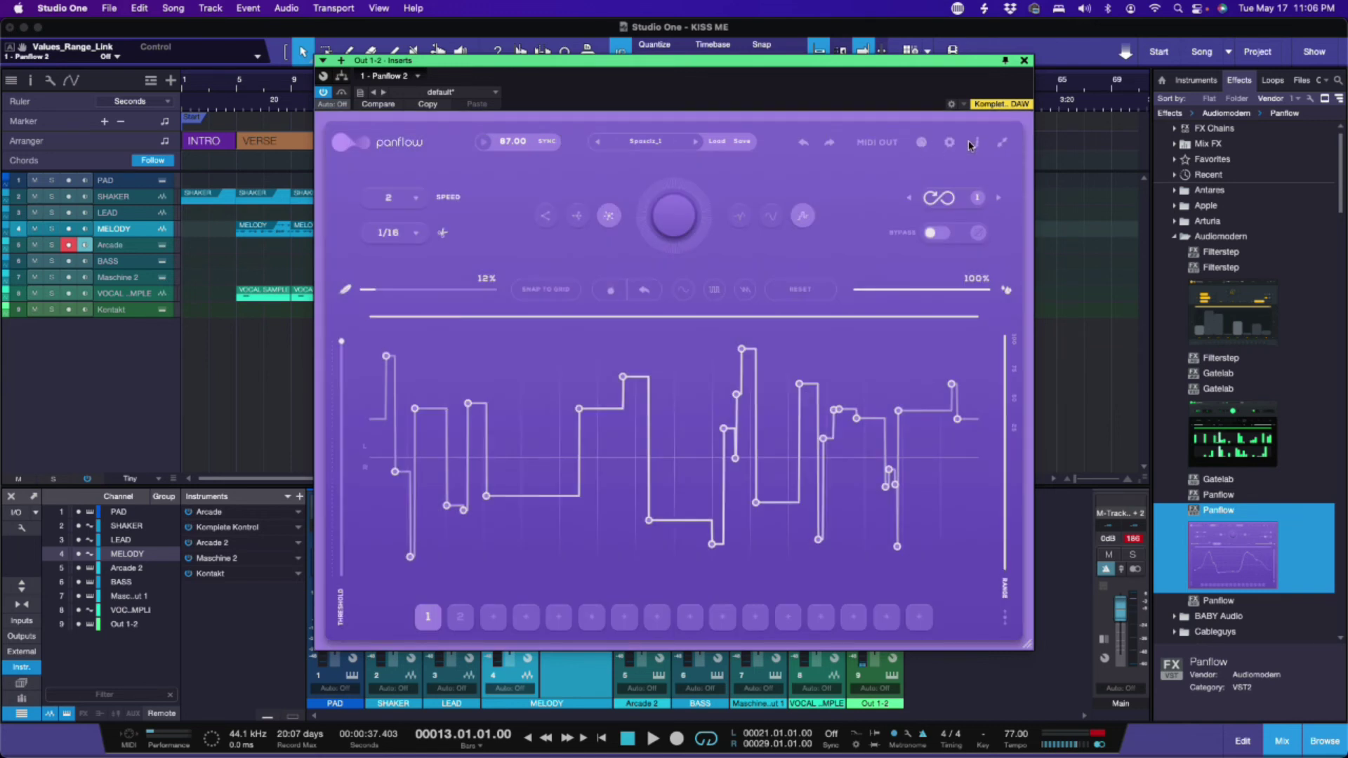
left_click(950, 144)
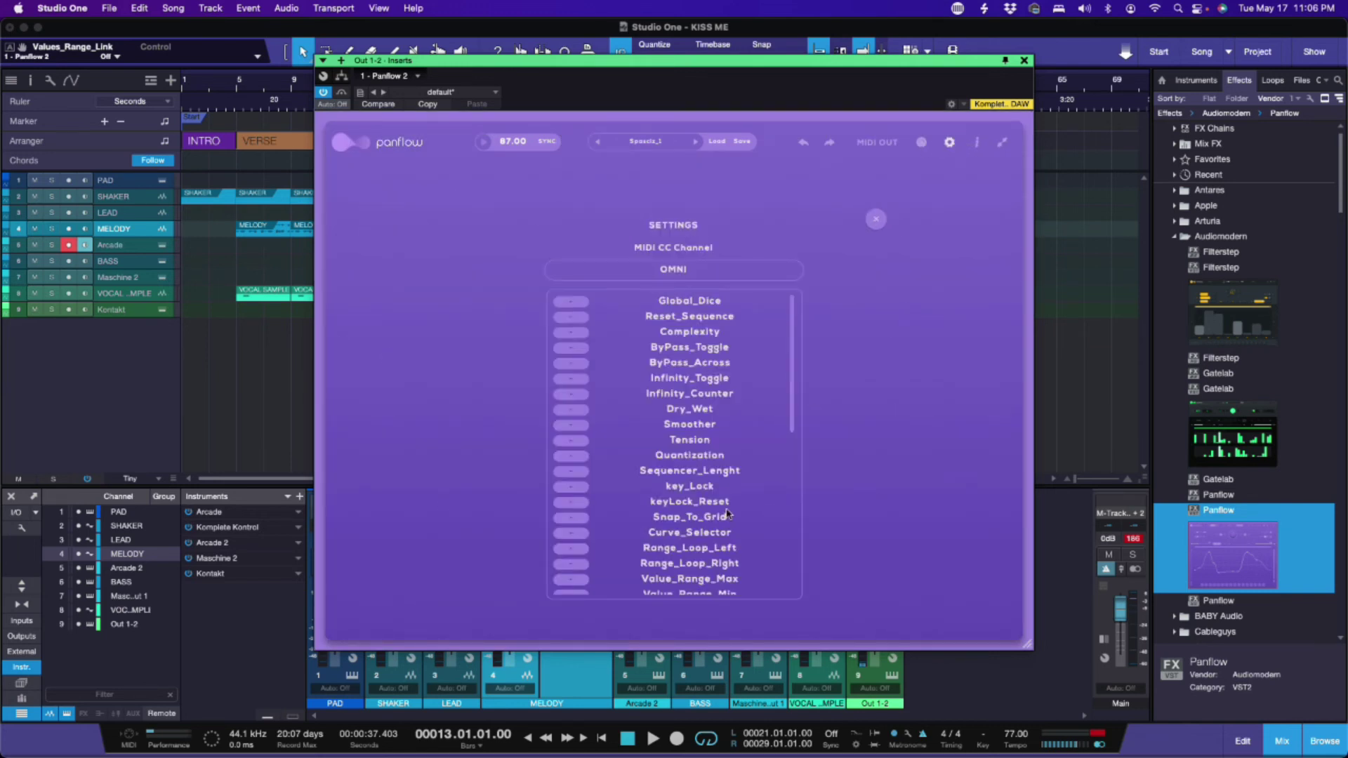
scroll(707, 528, "down", 10)
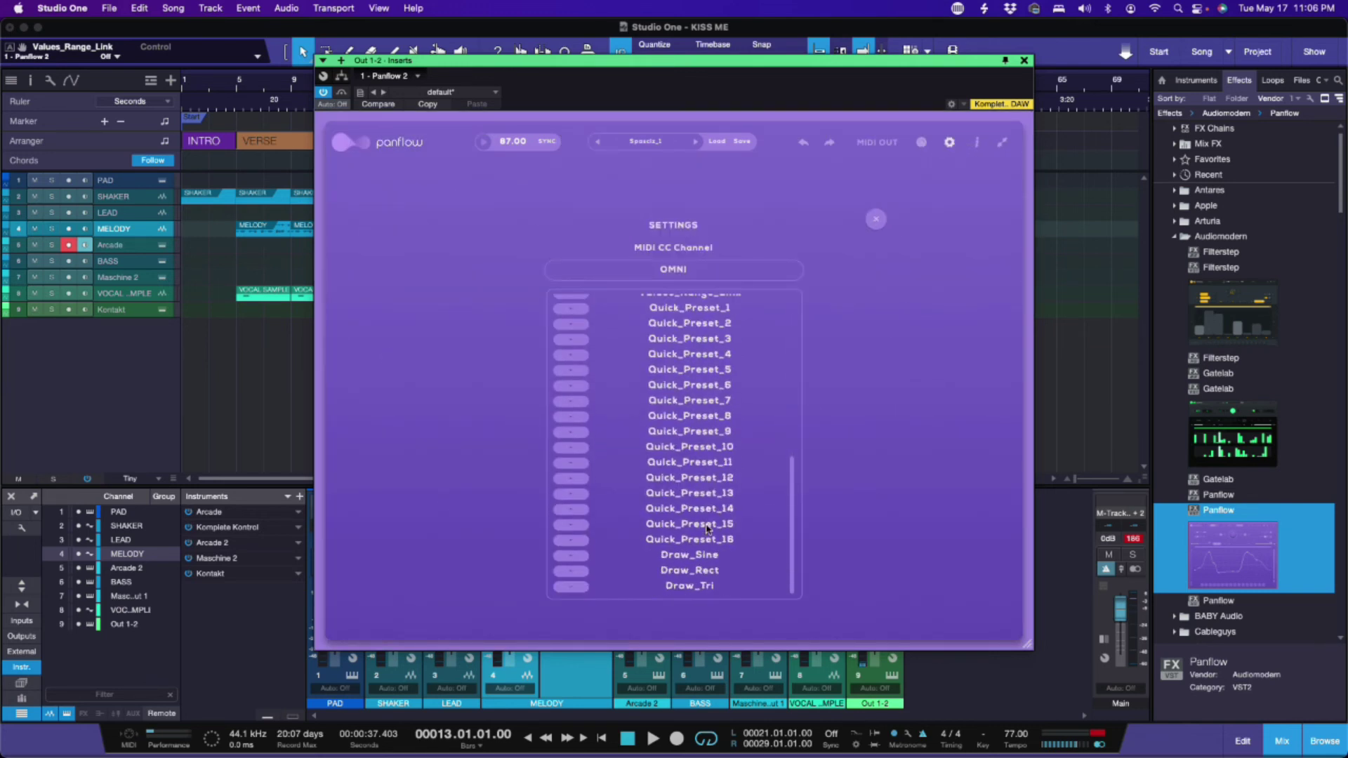
scroll(708, 528, "up", 5)
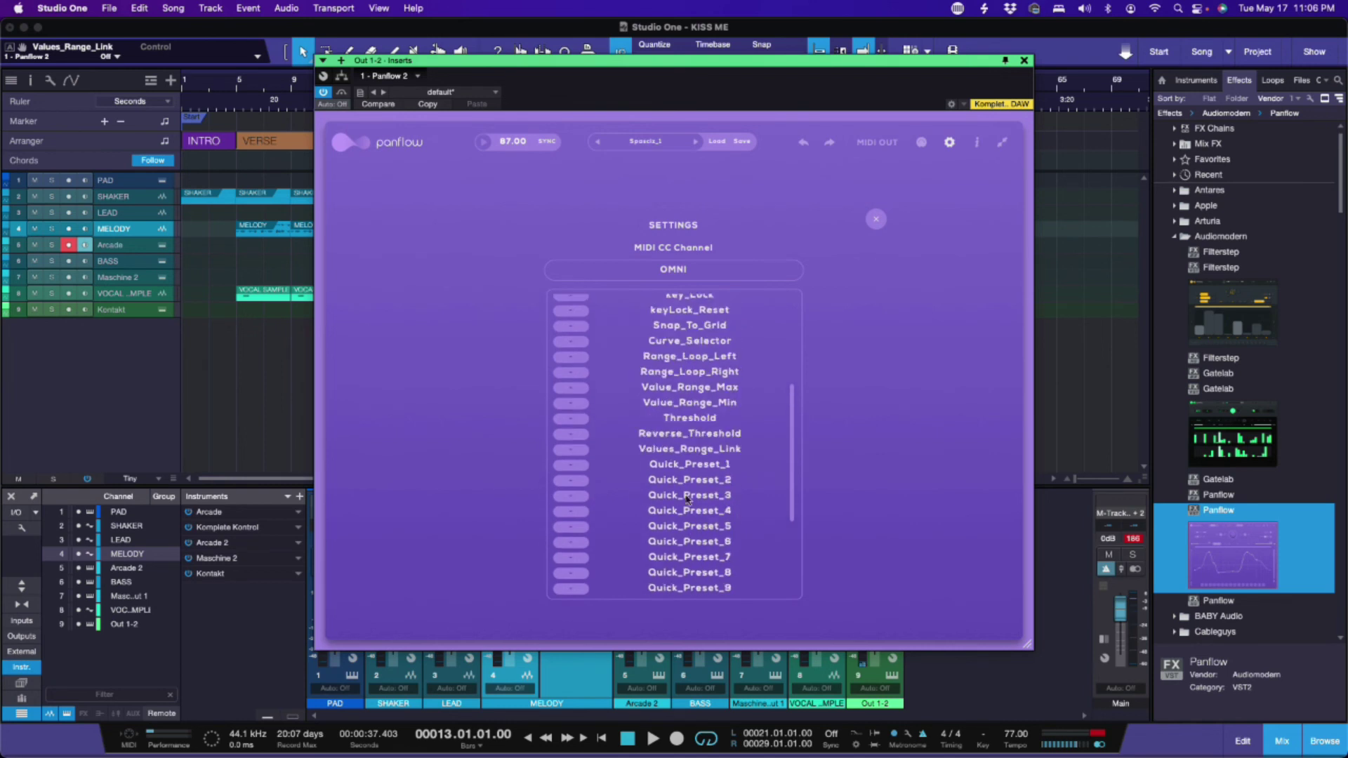
scroll(687, 379, "up", 5)
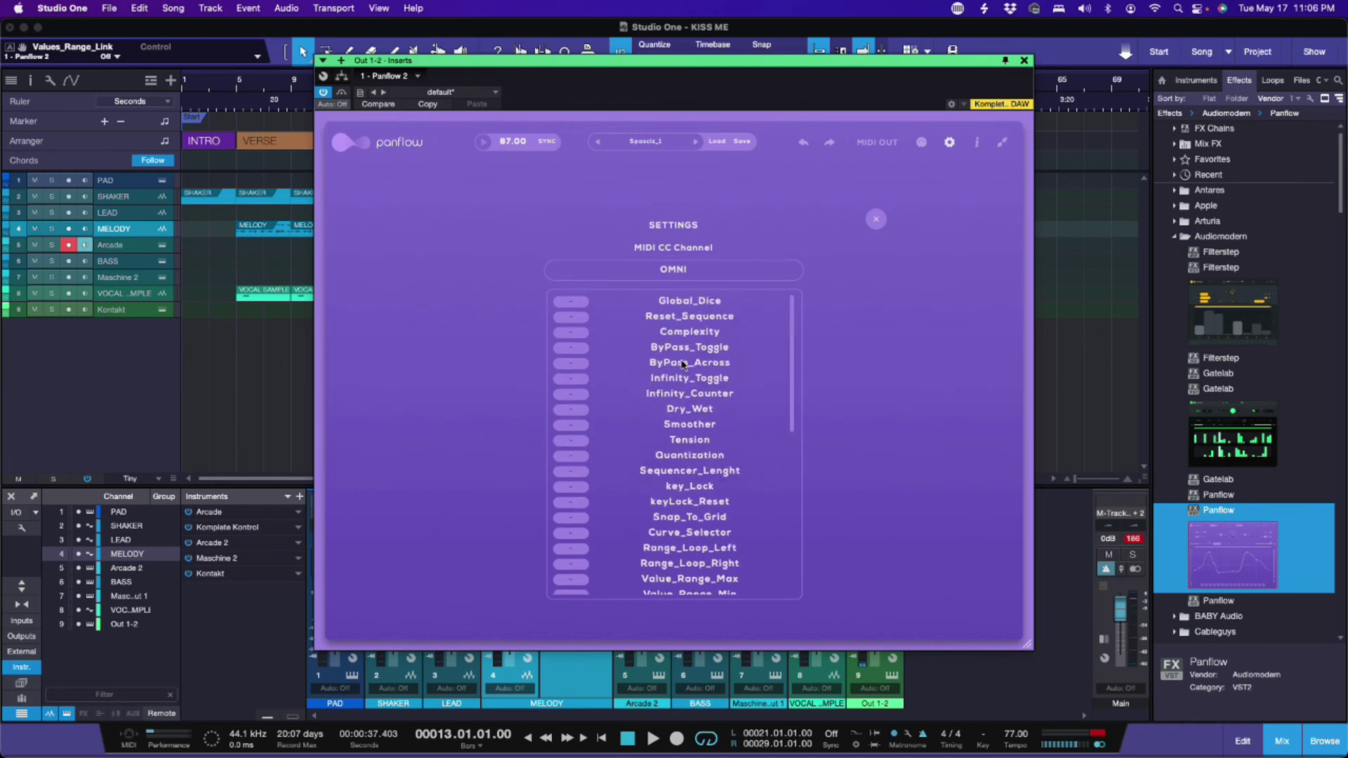
Step: Close Panflow's Settings panel with its X button
left_click(875, 219)
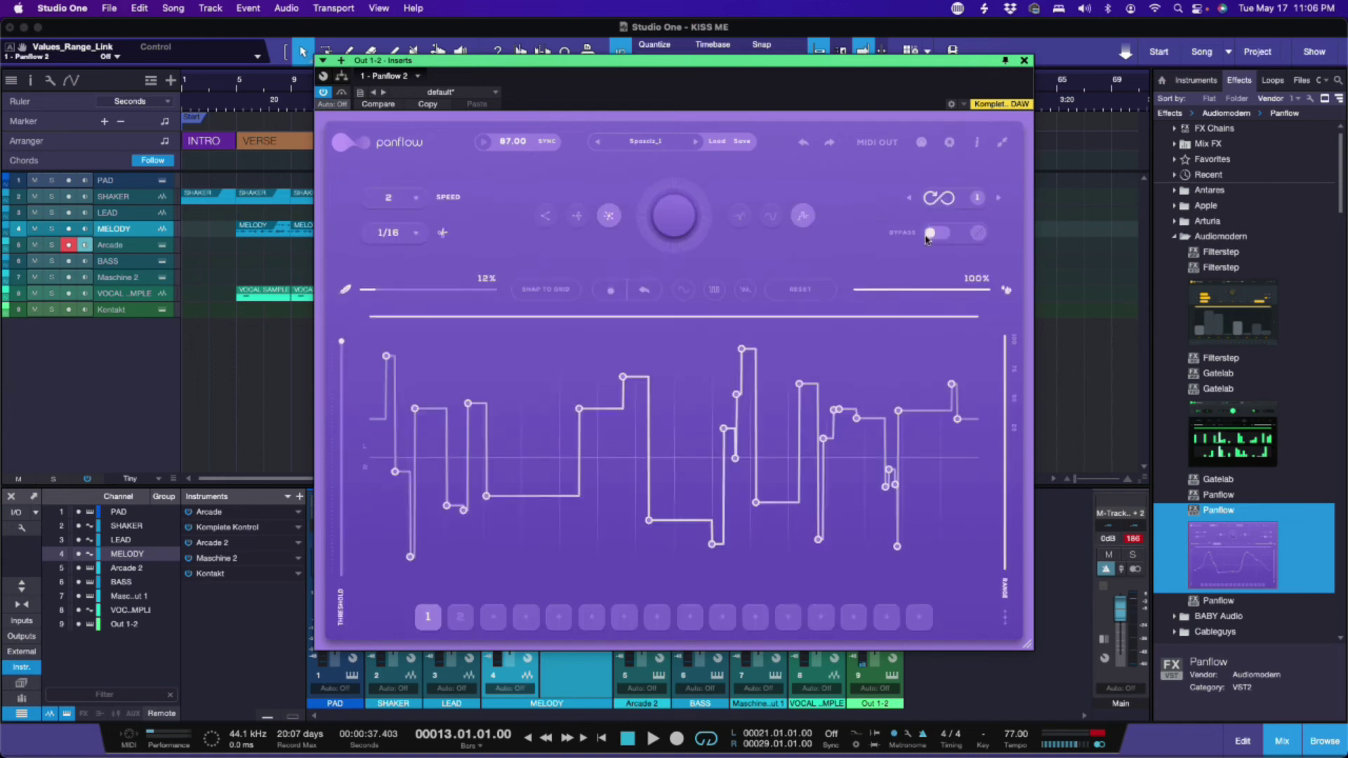